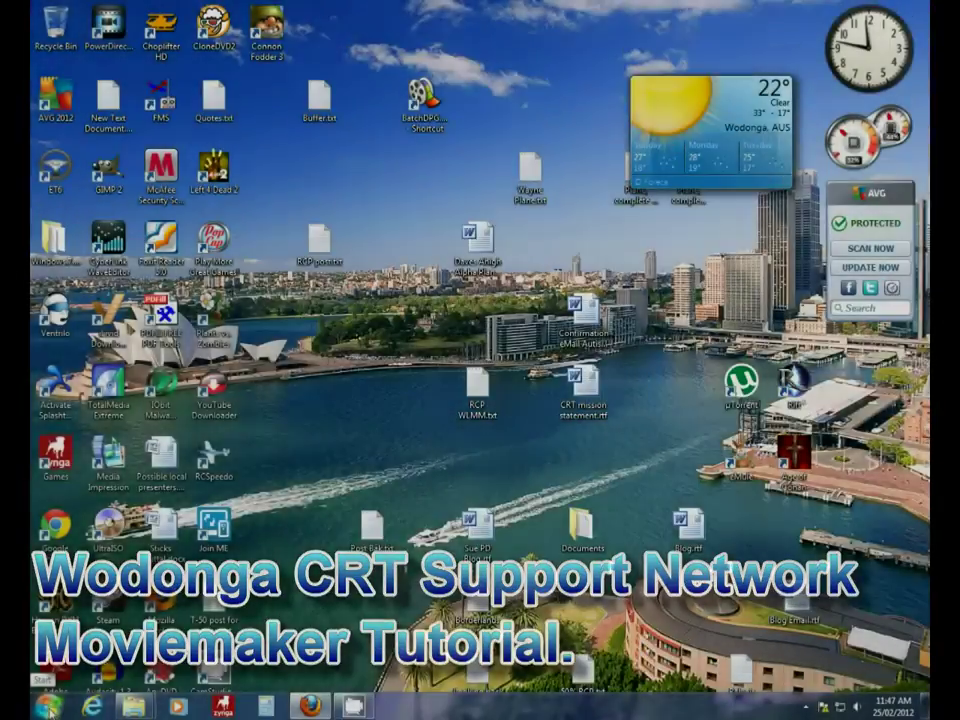
Open the Windows 7 Start menu from the taskbar
{"action": "left_click", "coordinate": [47, 706]}
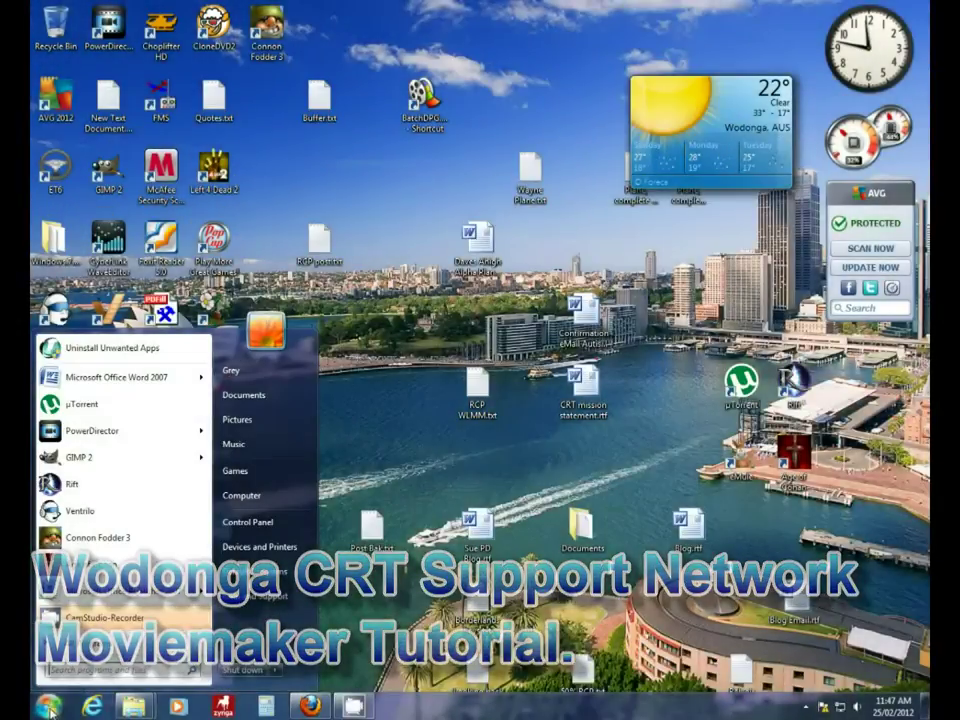
Launch Windows Live Movie Maker from All Programs and start browsing for videos
{"action": "left_click", "coordinate": [95, 646]}
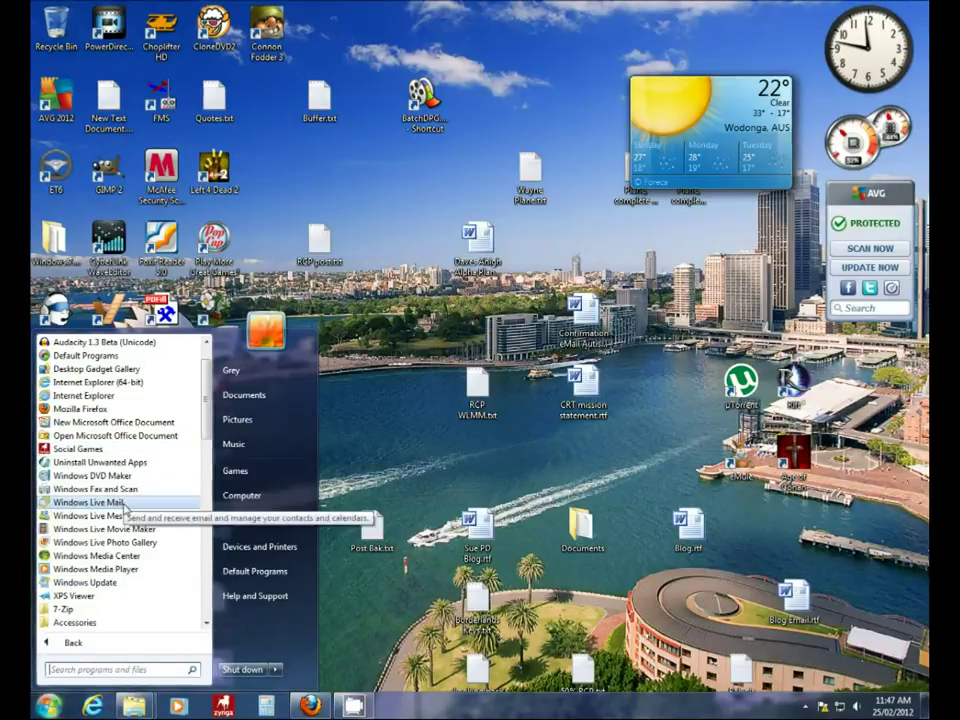
{"action": "left_click", "coordinate": [130, 537]}
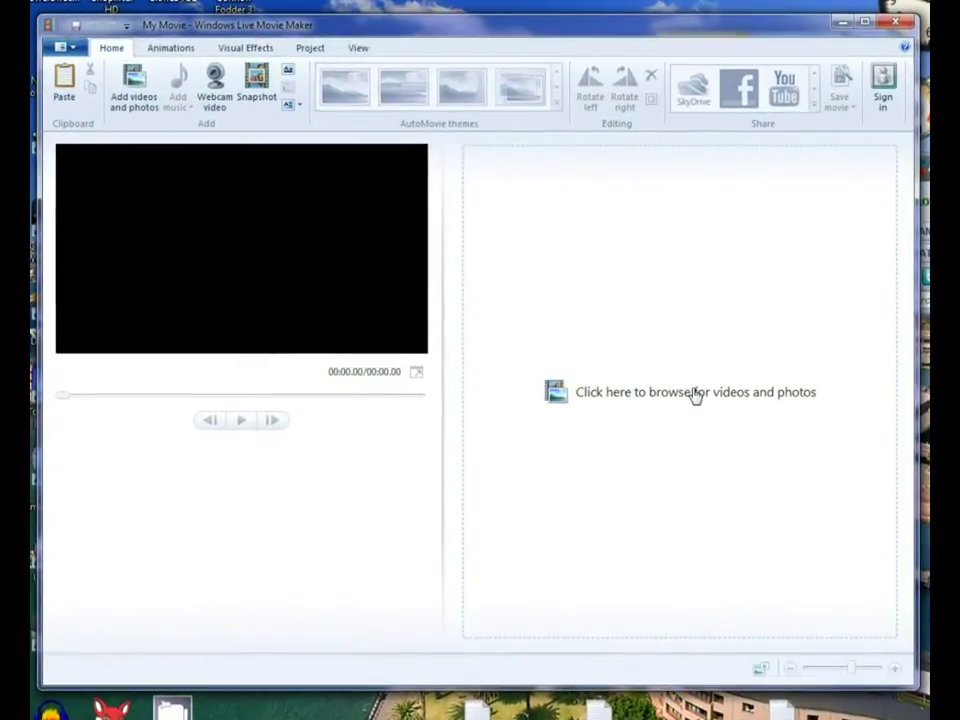
{"action": "left_click", "coordinate": [690, 392]}
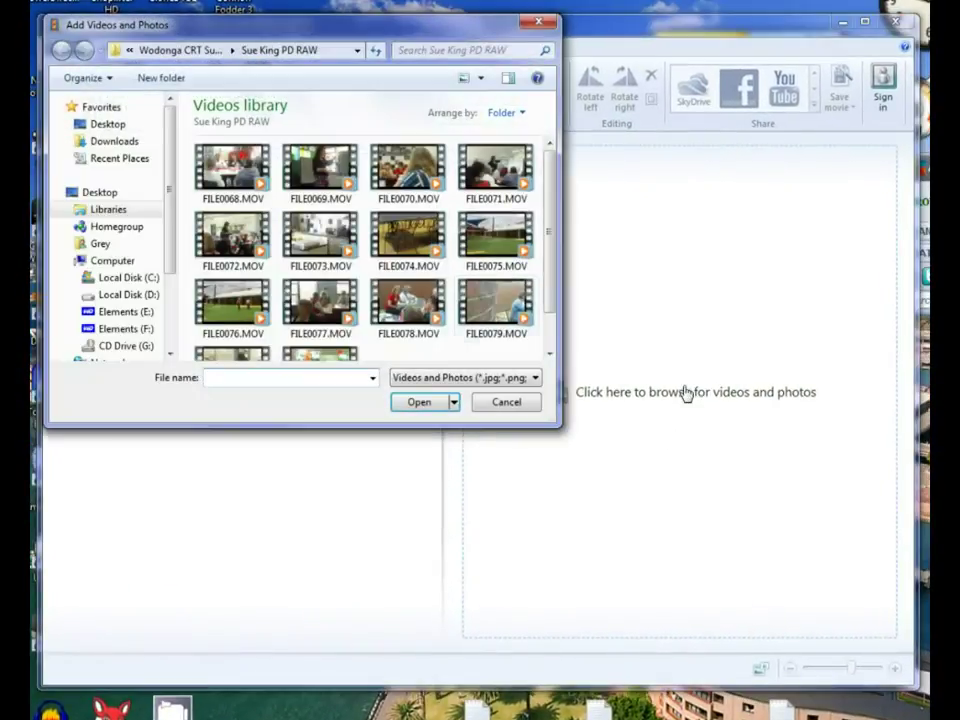
{"action": "left_click", "coordinate": [112, 210]}
{"action": "double_click", "coordinate": [227, 300]}
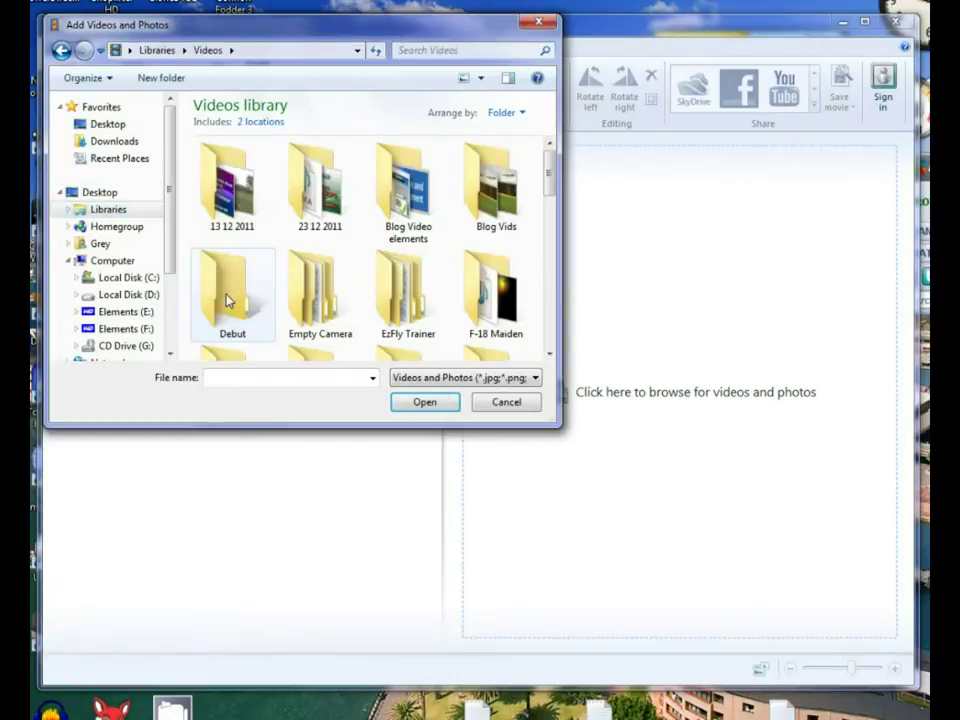
{"action": "left_click_drag", "start_coordinate": [560, 170], "coordinate": [560, 270]}
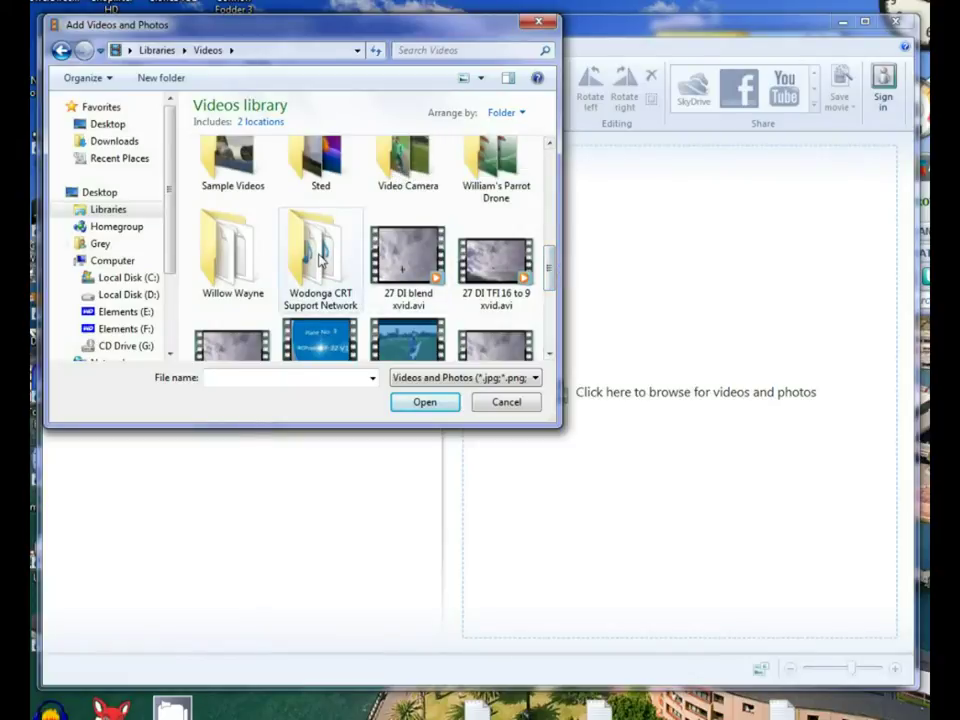
{"action": "double_click", "coordinate": [320, 256]}
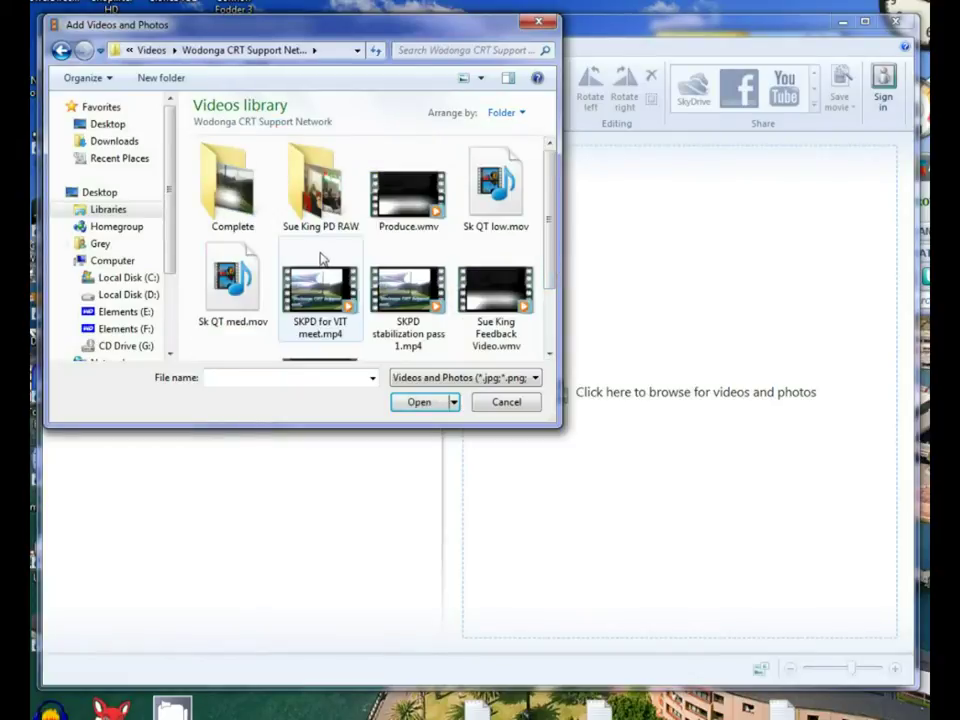
{"action": "double_click", "coordinate": [318, 188]}
{"action": "left_click", "coordinate": [238, 306]}
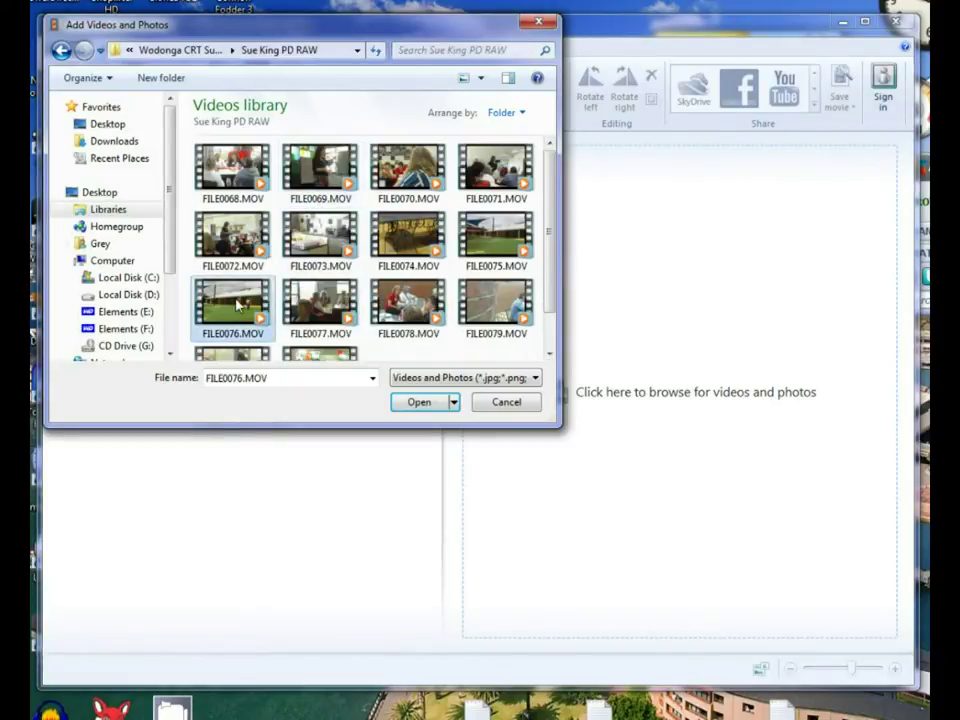
{"action": "left_click", "coordinate": [419, 403]}
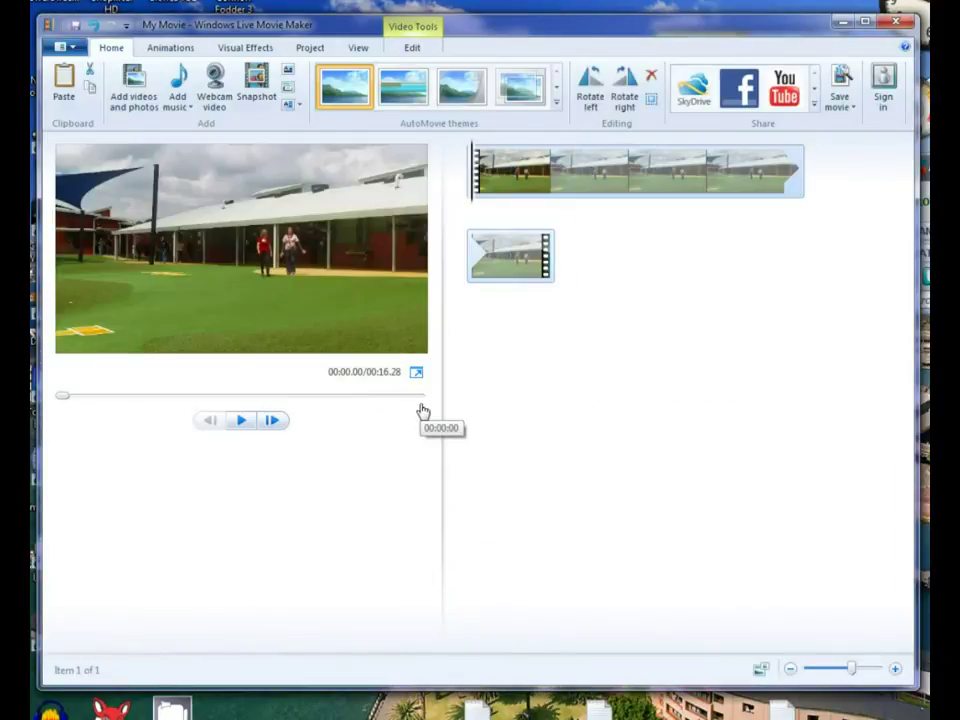
{"action": "left_click", "coordinate": [240, 421]}
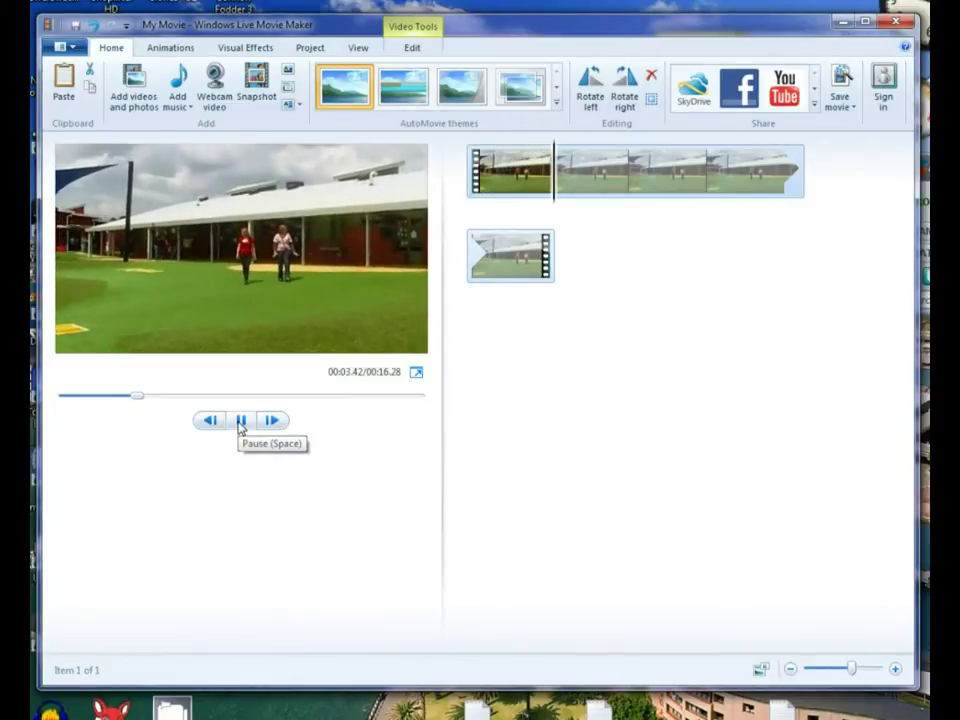
{"action": "left_click", "coordinate": [240, 421]}
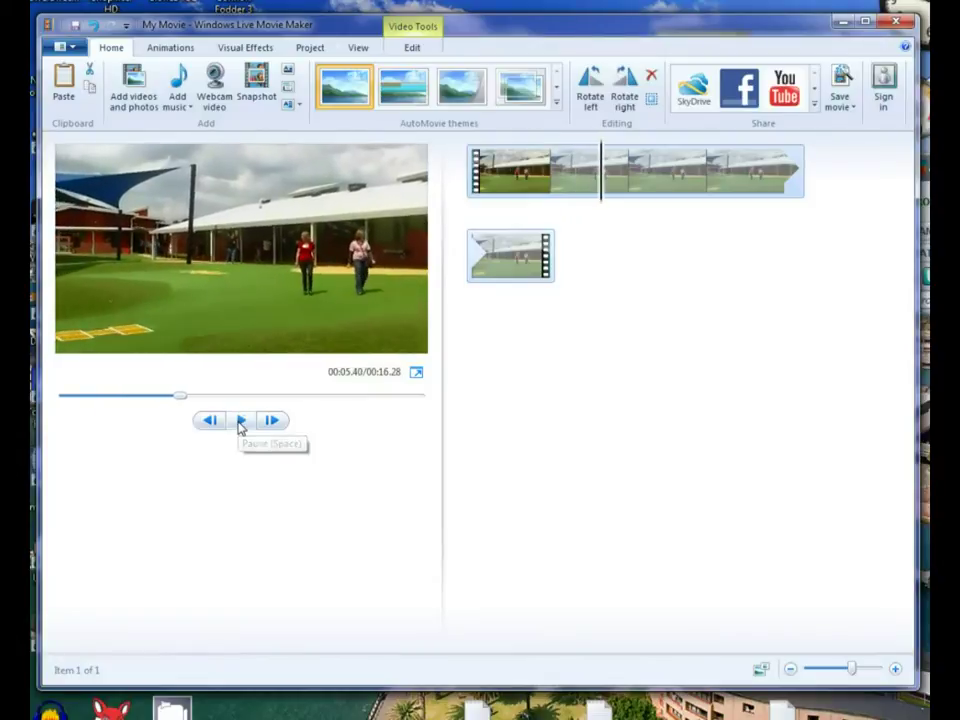
{"action": "left_click_drag", "start_coordinate": [181, 396], "coordinate": [102, 412]}
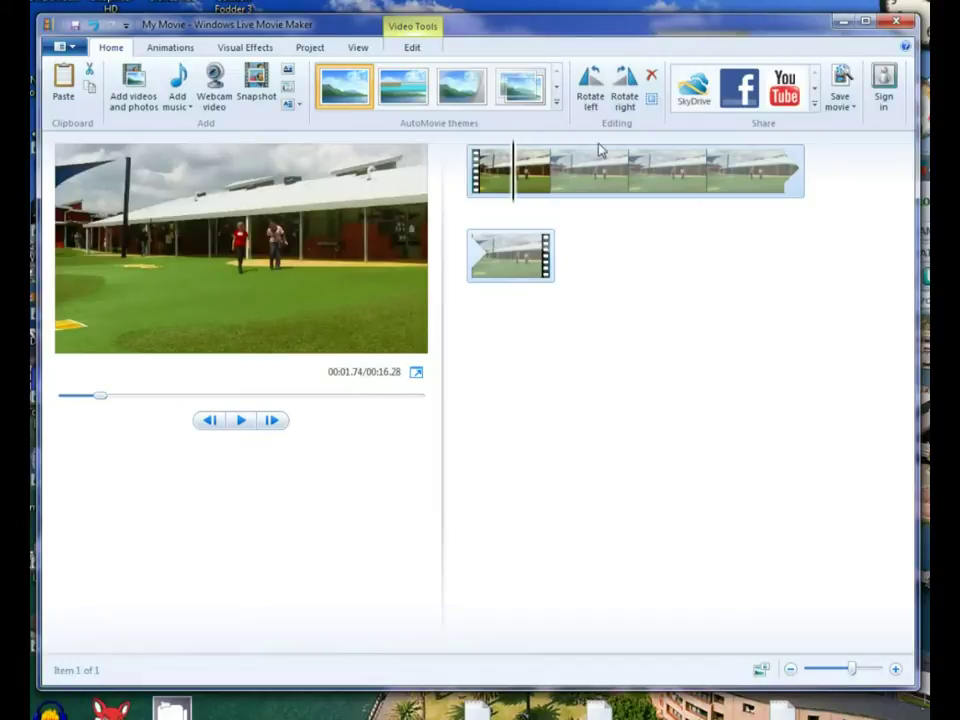
{"action": "left_click_drag", "start_coordinate": [512, 175], "coordinate": [512, 267]}
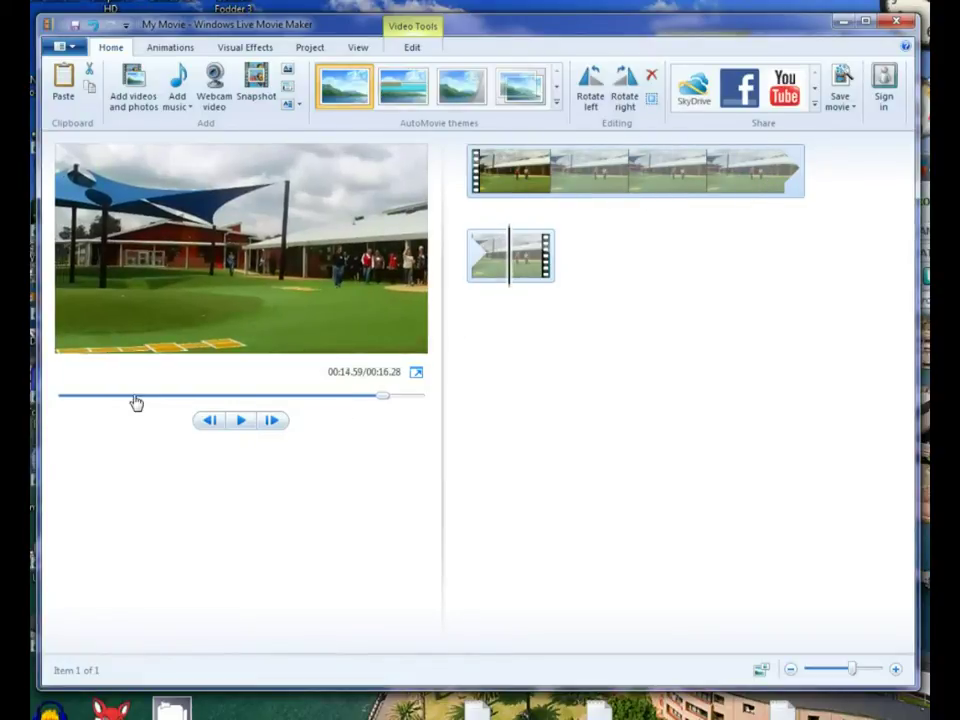
{"action": "left_click", "coordinate": [134, 404]}
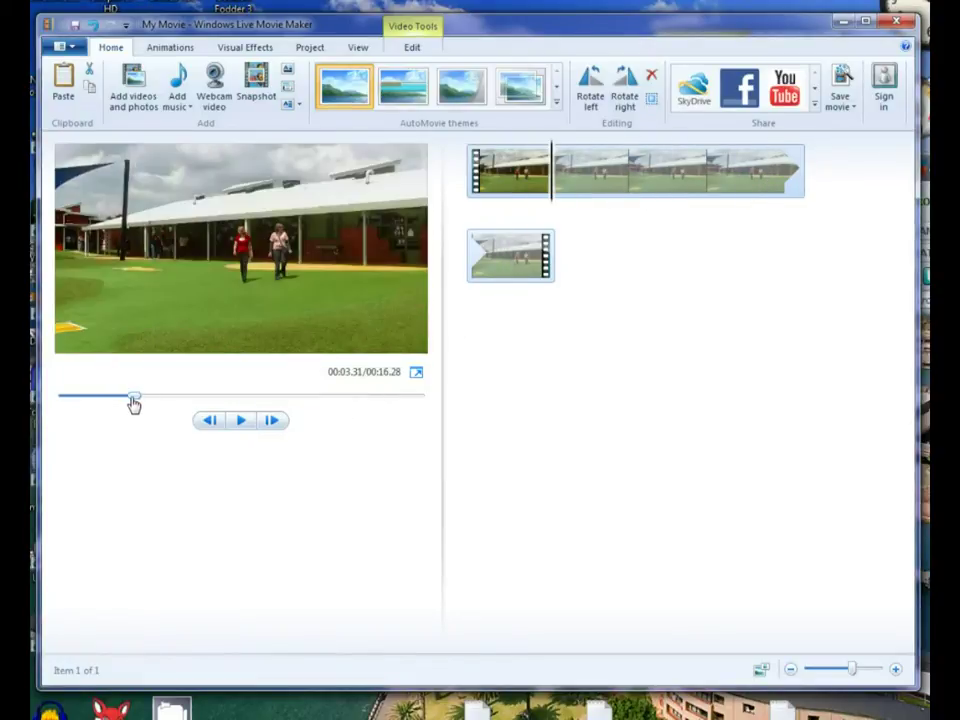
{"action": "left_click", "coordinate": [328, 400]}
{"action": "left_click", "coordinate": [523, 268]}
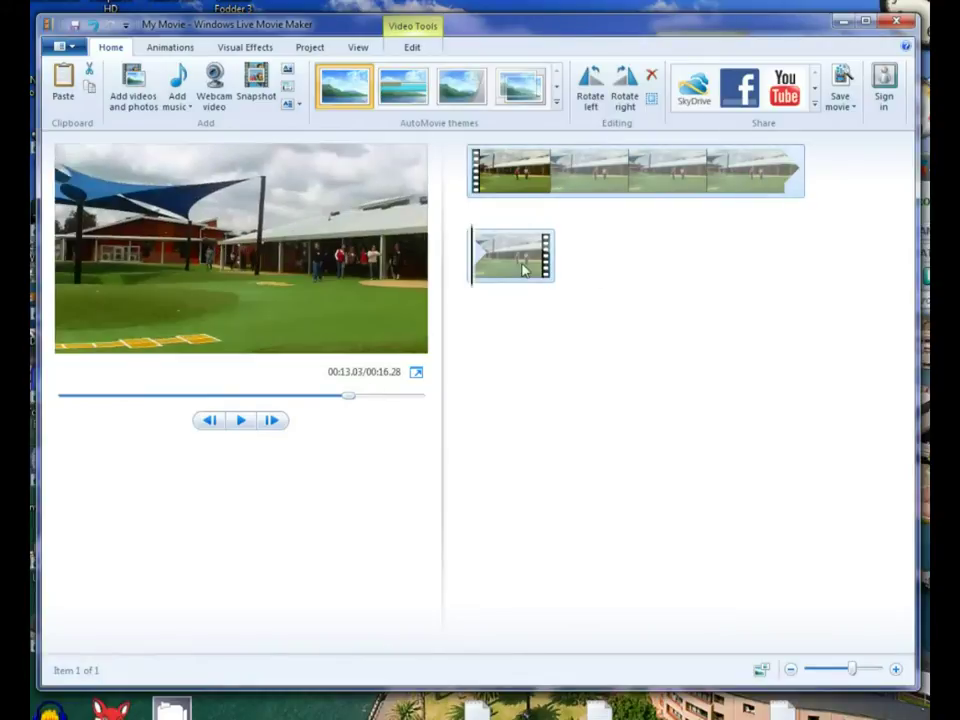
{"action": "left_click", "coordinate": [613, 176]}
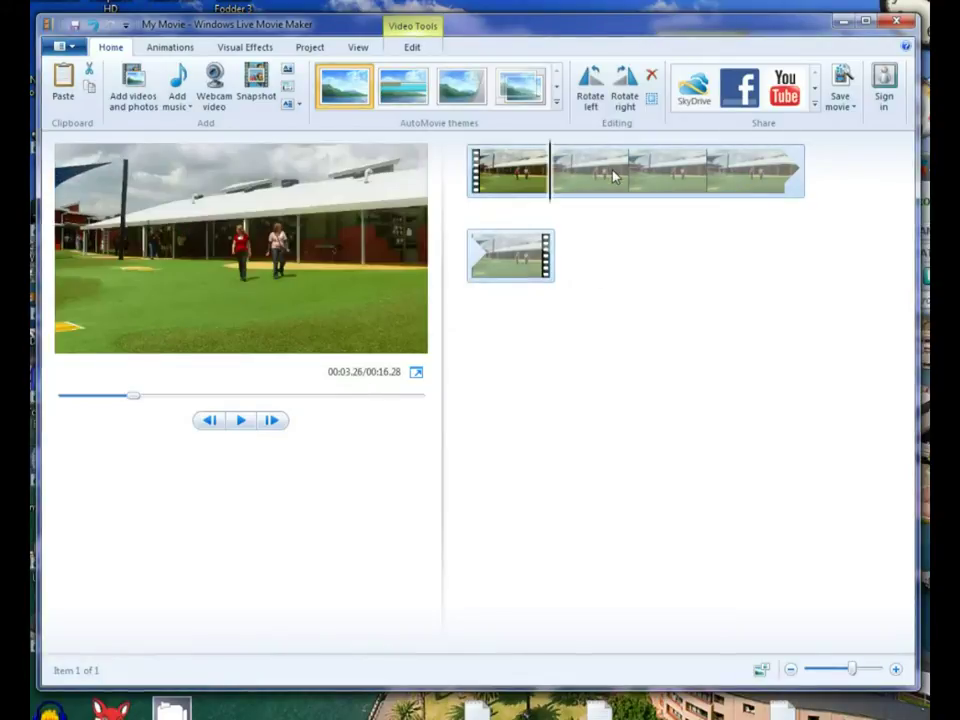
{"action": "left_click", "coordinate": [668, 178]}
{"action": "left_click", "coordinate": [766, 175]}
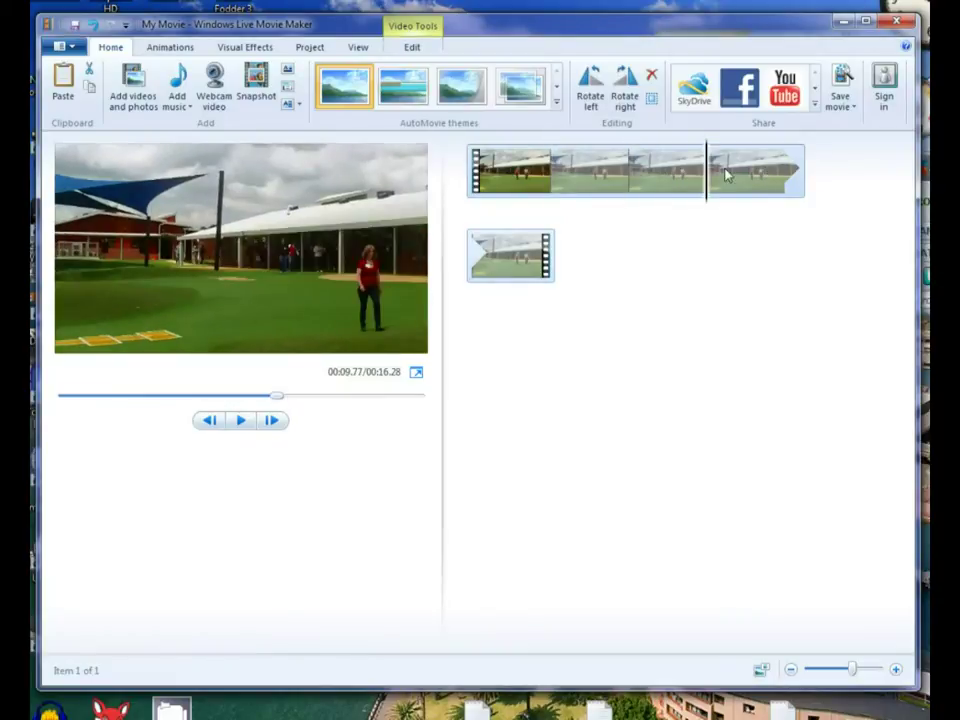
{"action": "left_click", "coordinate": [528, 178]}
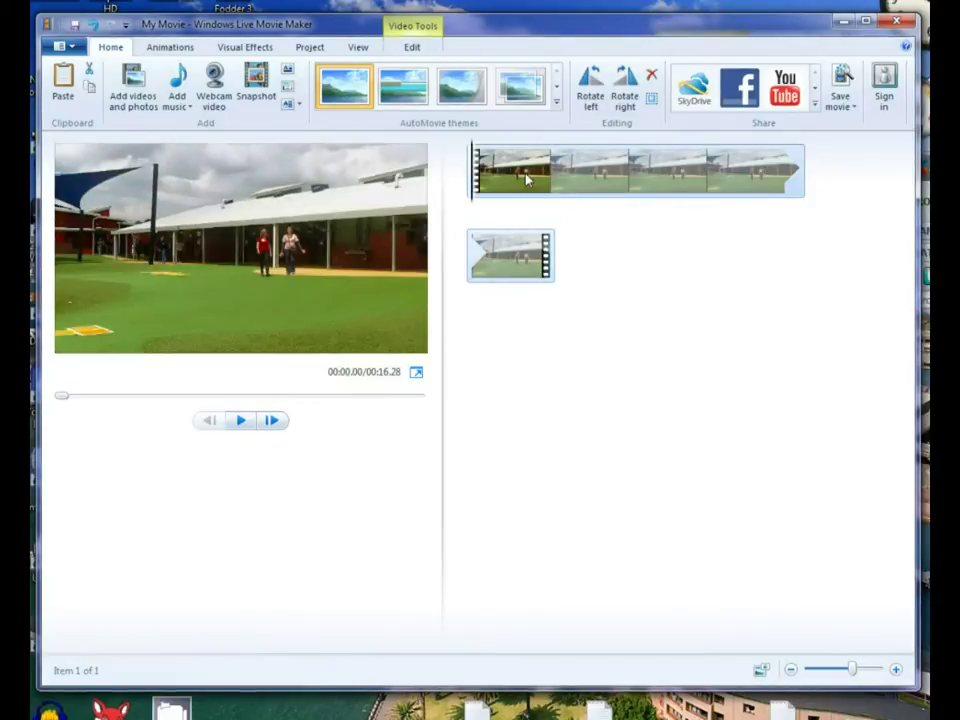
{"action": "left_click", "coordinate": [242, 421]}
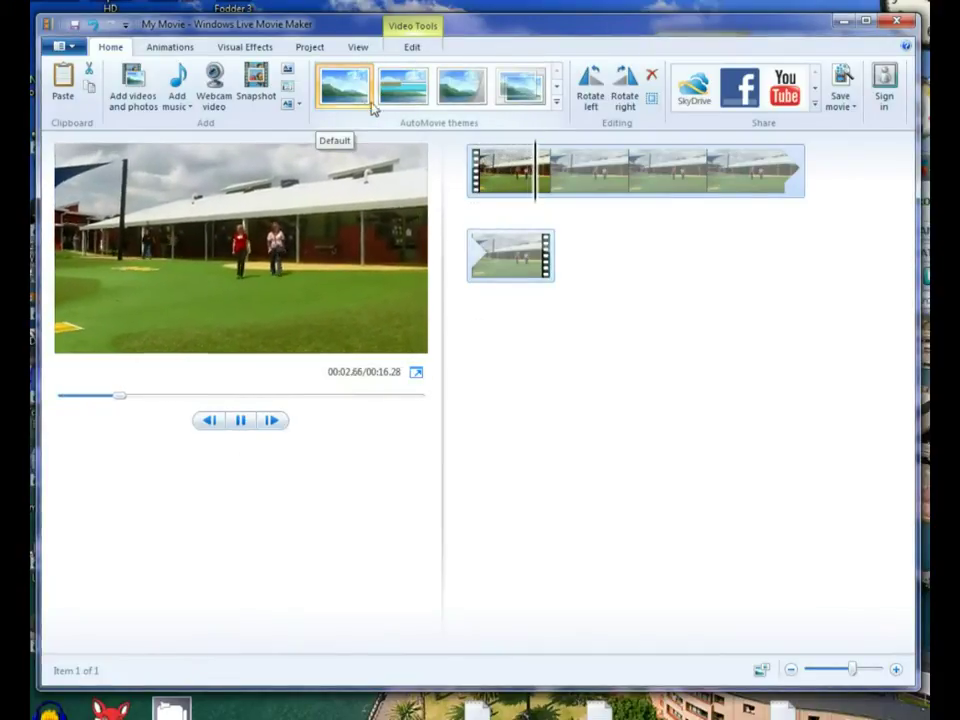
Try the Default, Cinematic and Fade themes, then apply Contemporary without music
{"action": "left_click", "coordinate": [370, 104]}
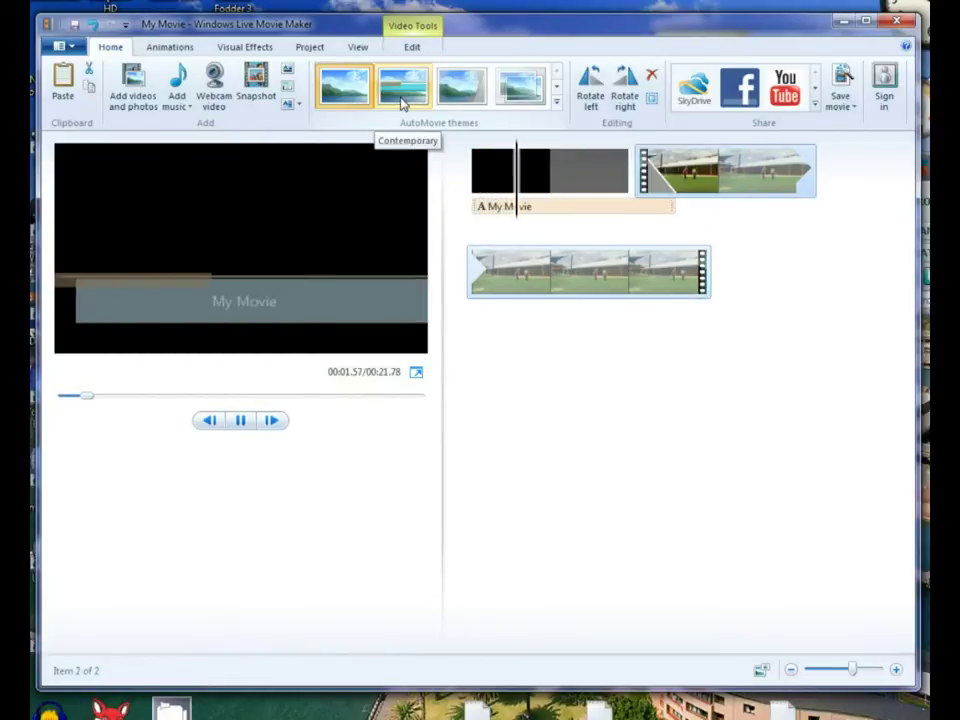
{"action": "left_click", "coordinate": [463, 97]}
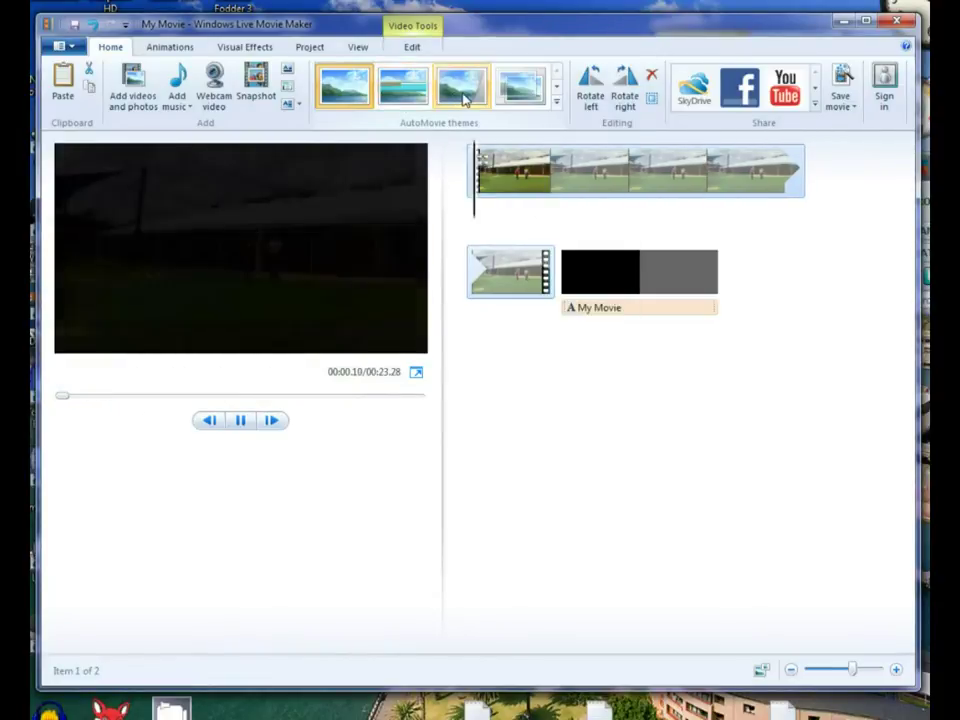
{"action": "left_click", "coordinate": [522, 95]}
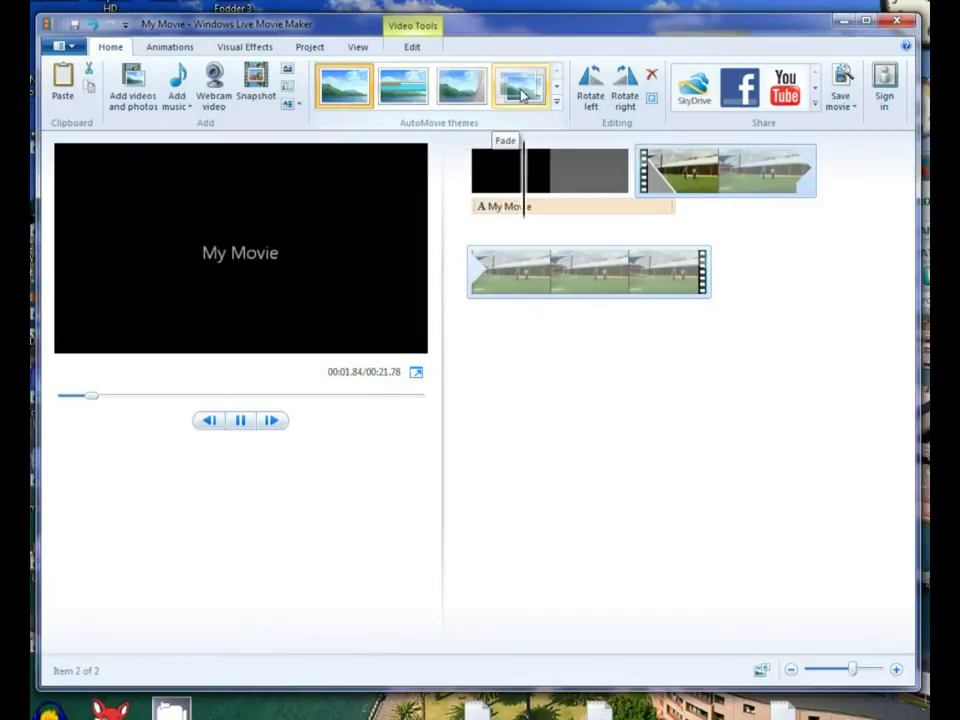
{"action": "left_click", "coordinate": [416, 92]}
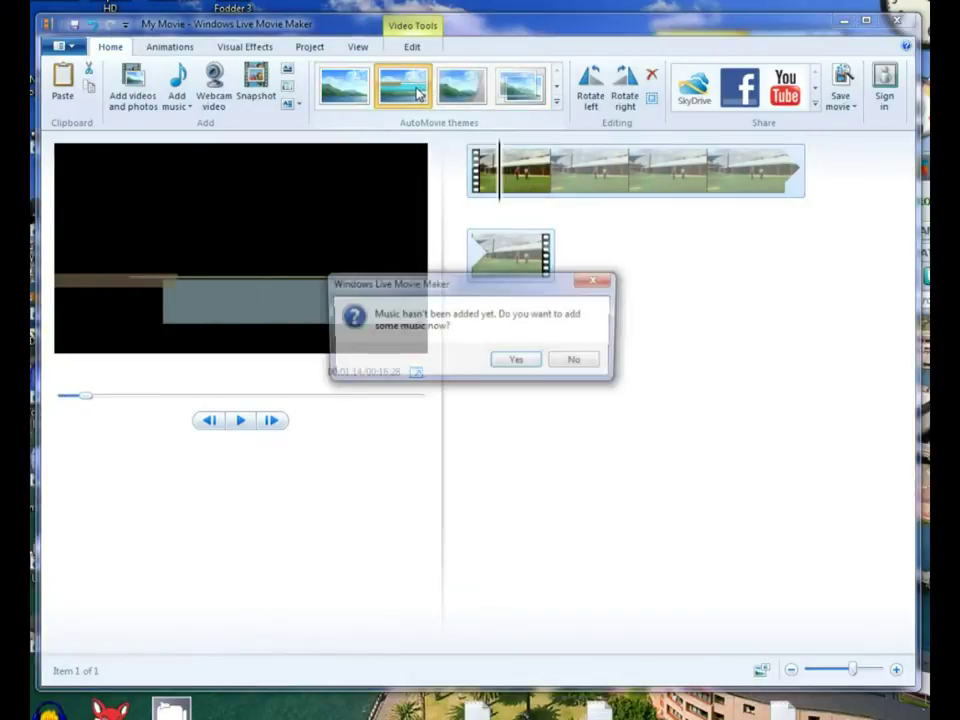
{"action": "left_click", "coordinate": [579, 362]}
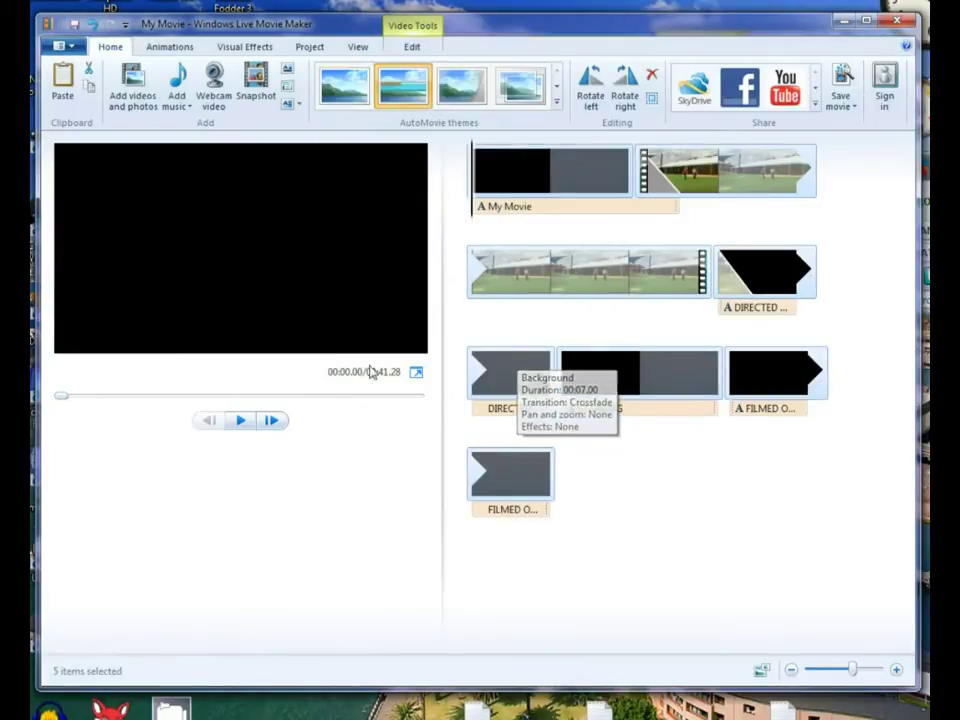
Preview the themed movie from the My Movie title through its placeholder credits
{"action": "left_click_drag", "start_coordinate": [60, 400], "coordinate": [281, 407]}
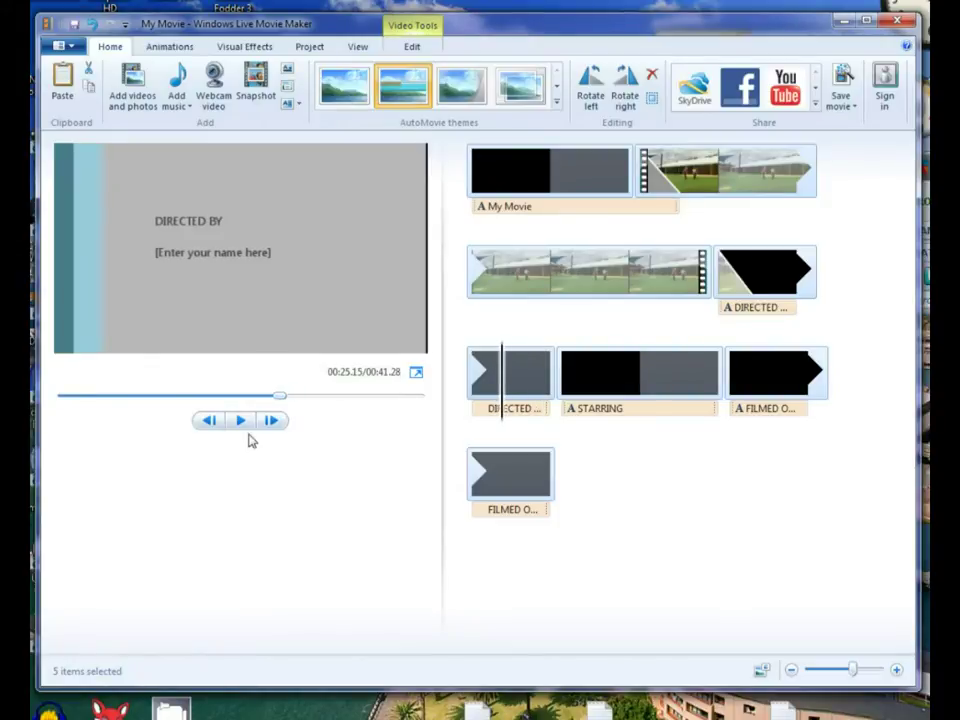
{"action": "left_click", "coordinate": [241, 421]}
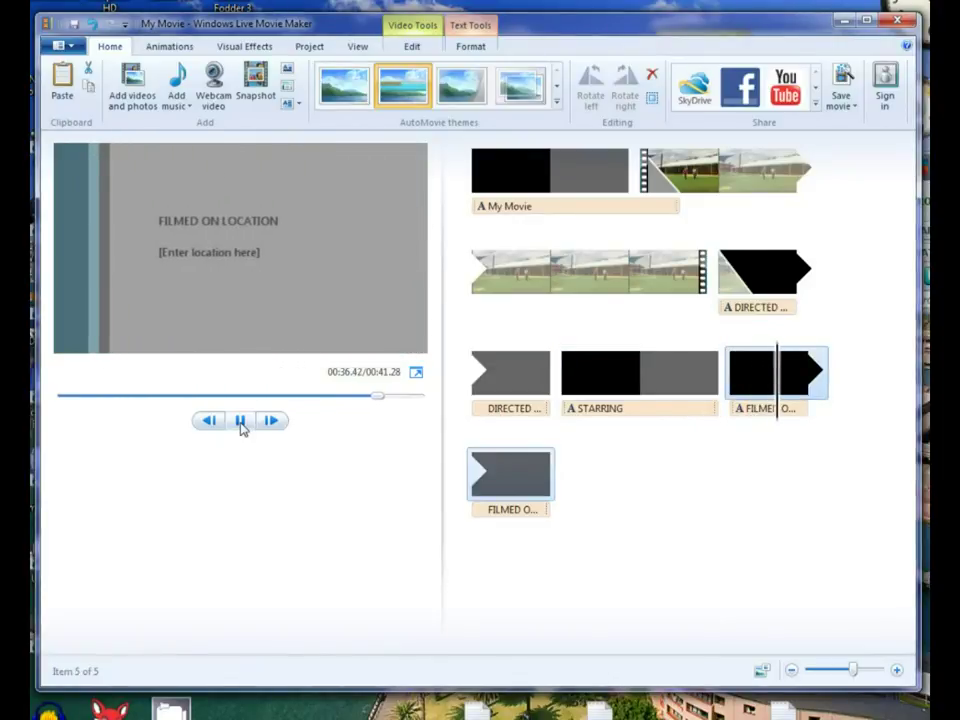
{"action": "left_click", "coordinate": [240, 422]}
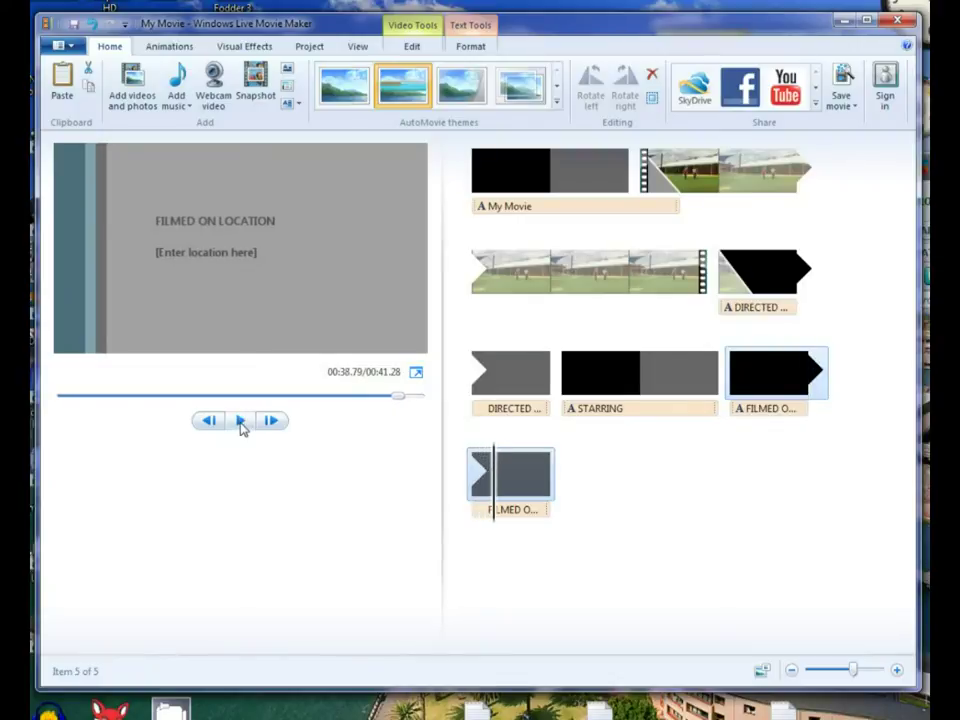
Remove the FILMED ON LOCATION and STARRING credit clips
{"action": "right_click", "coordinate": [766, 381]}
{"action": "left_click", "coordinate": [836, 488]}
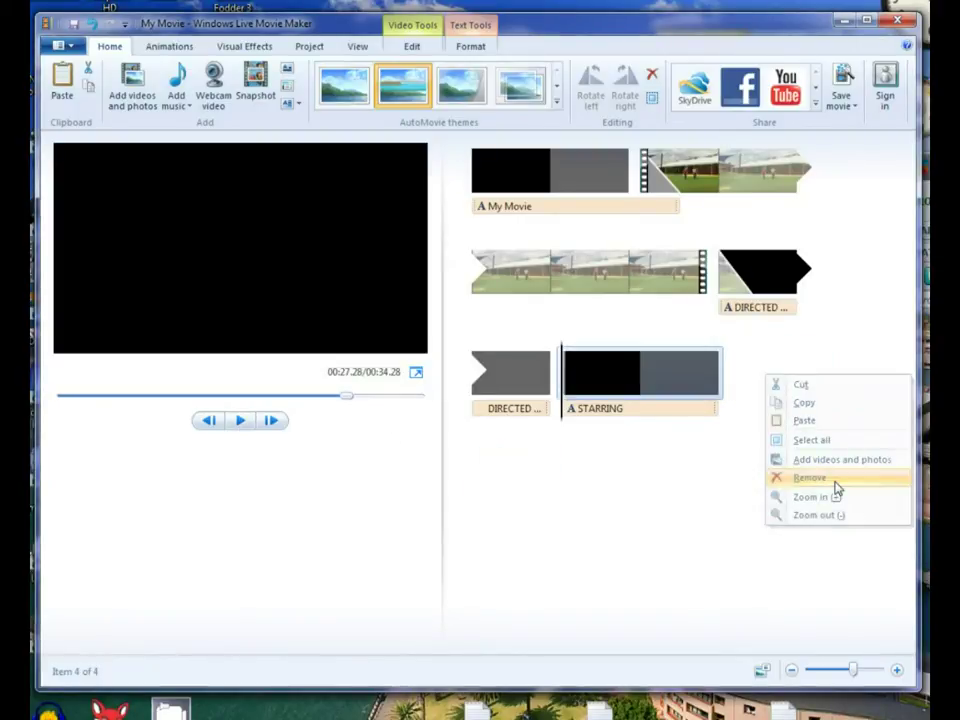
{"action": "right_click", "coordinate": [662, 380]}
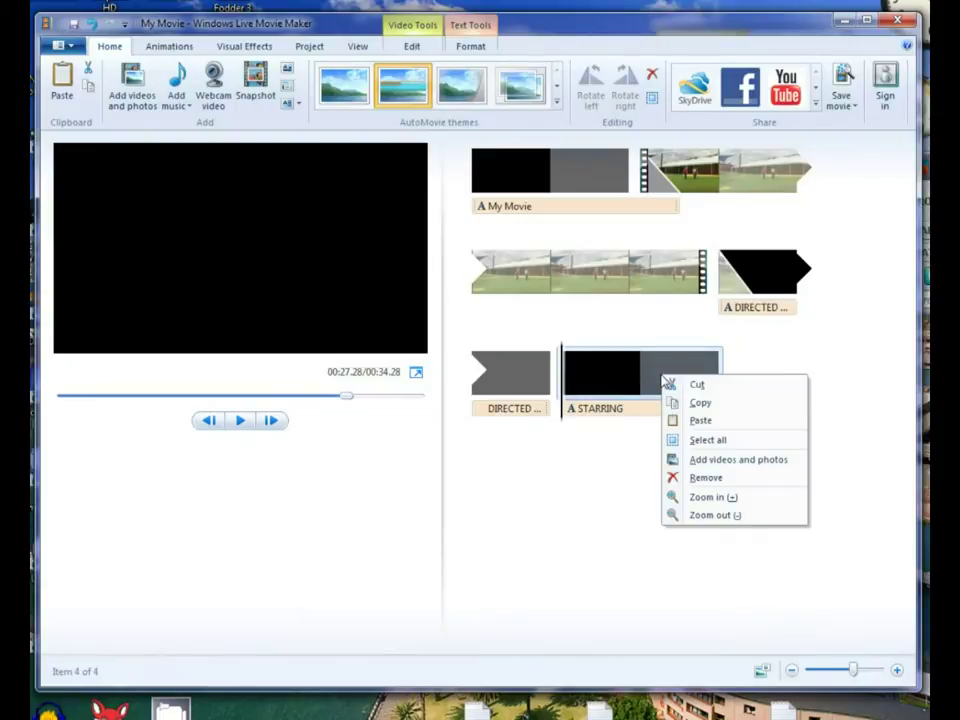
{"action": "left_click", "coordinate": [755, 478]}
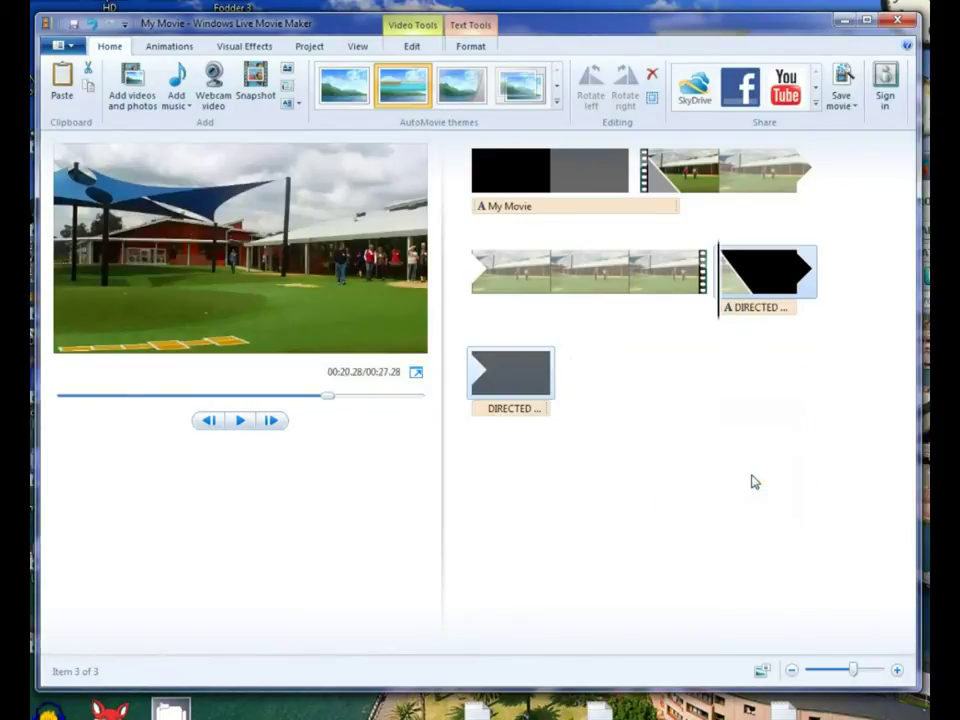
Select the DIRECTED BY caption and bring the preview onto it
{"action": "left_click", "coordinate": [752, 310]}
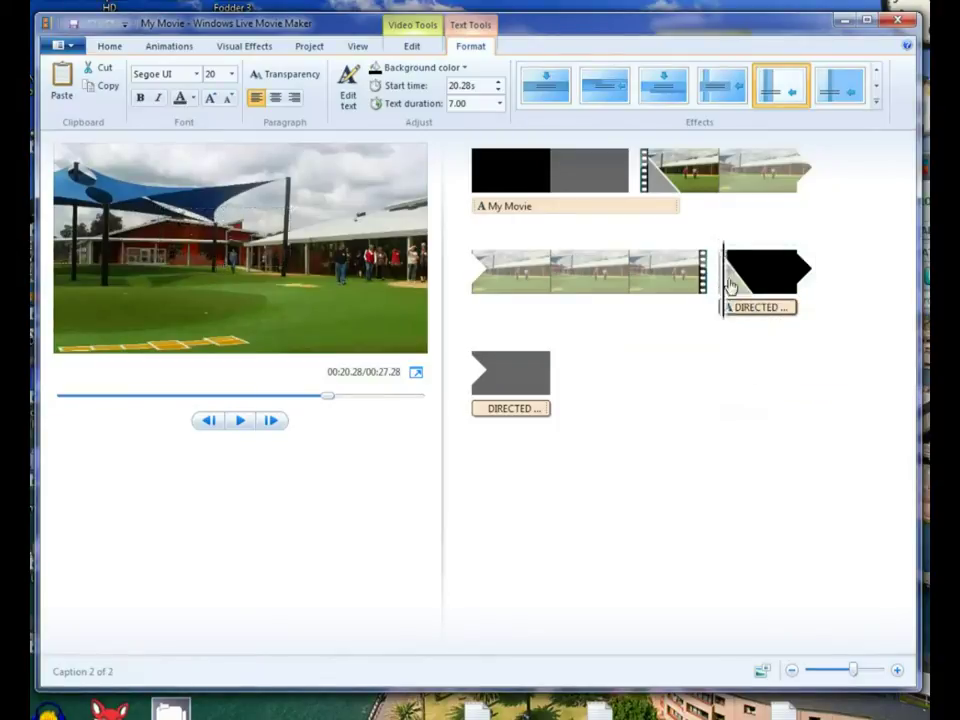
{"action": "left_click", "coordinate": [754, 286]}
{"action": "left_click", "coordinate": [768, 285]}
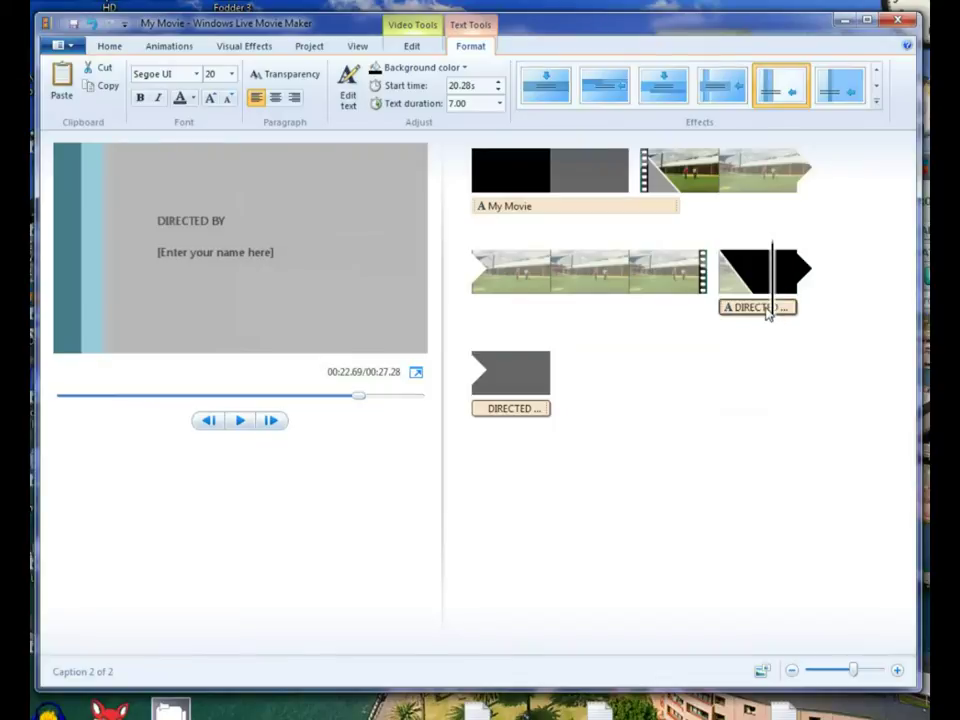
Select the DIRECTED BY caption on the last black clip for text editing
{"action": "left_click", "coordinate": [768, 310]}
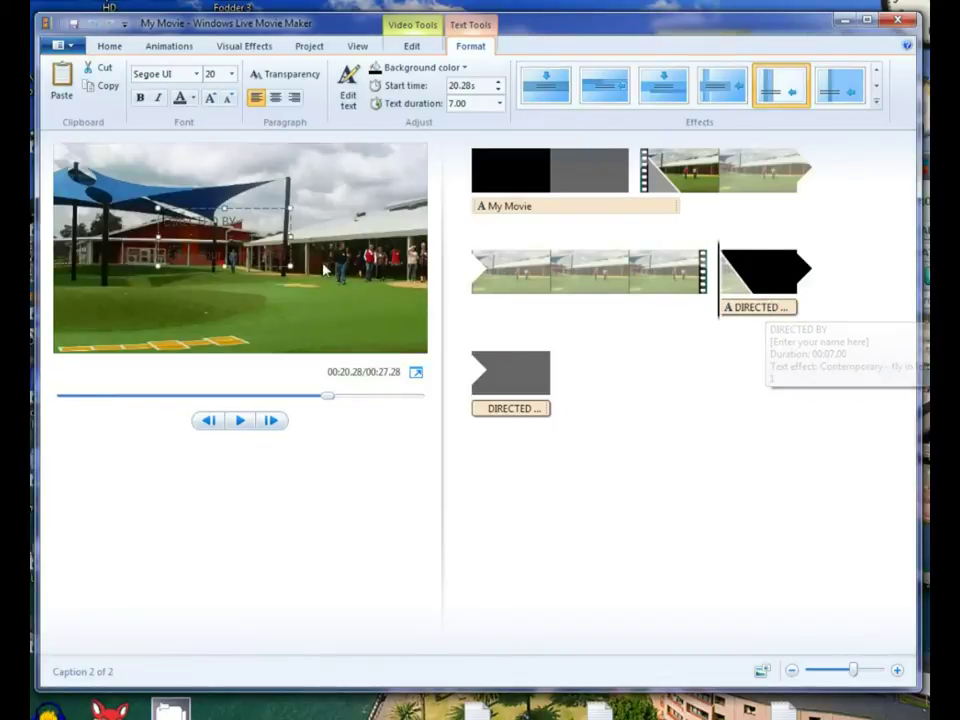
{"action": "left_click", "coordinate": [515, 413]}
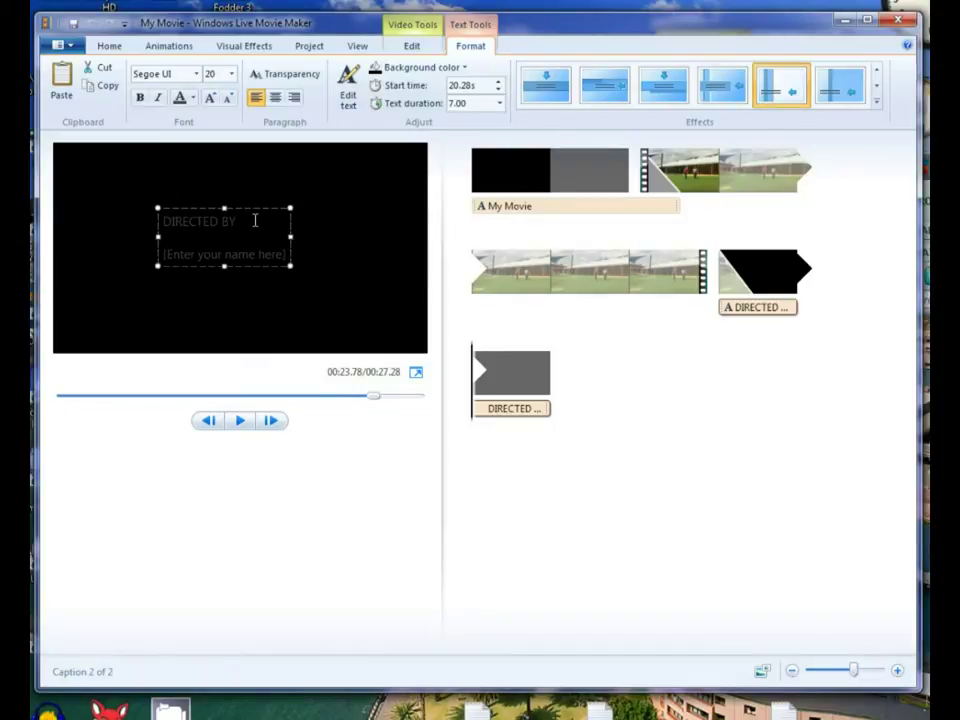
Replace DIRECTED BY with 'Wodonga CRT Support Network', fixing the typos
{"action": "left_click_drag", "start_coordinate": [237, 221], "coordinate": [167, 220]}
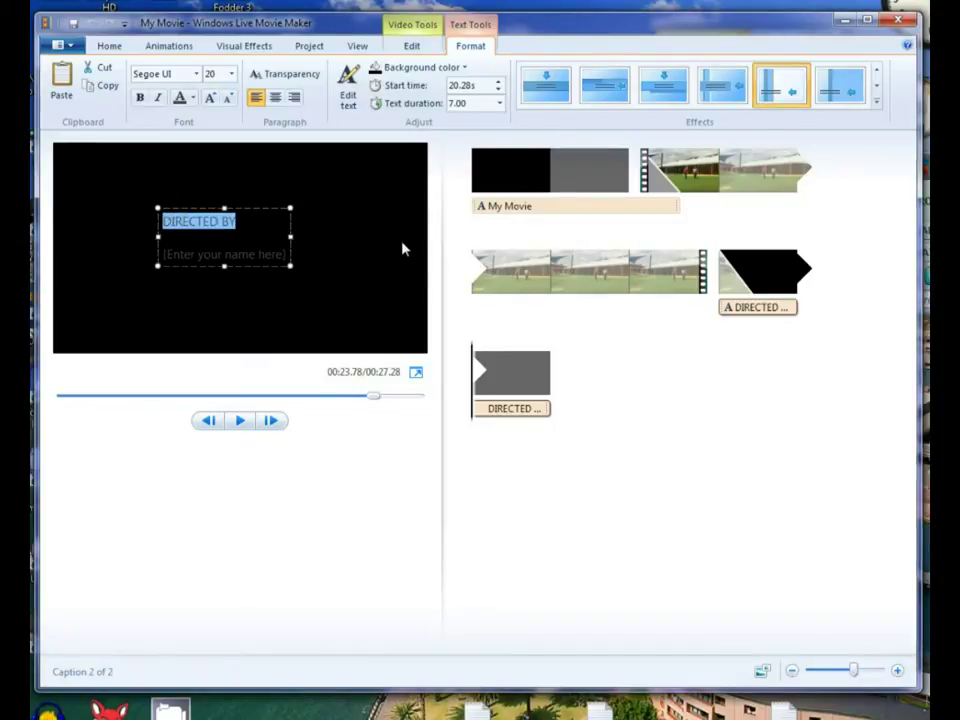
{"action": "type", "text": "W"}
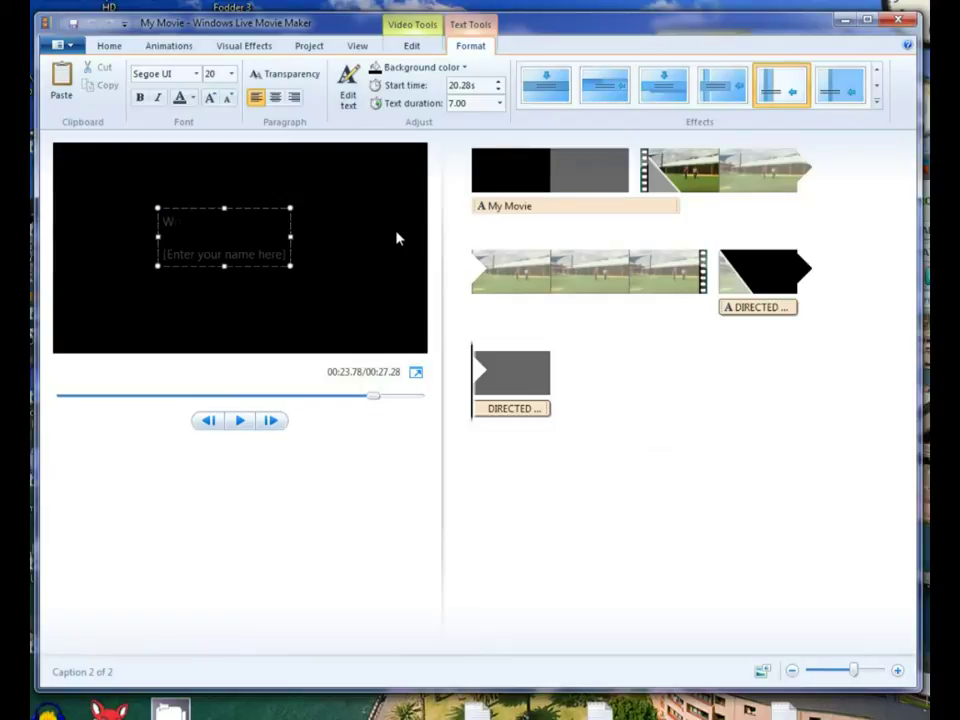
{"action": "type", "text": "odonga CR1 Support NEtwork"}
{"action": "key", "text": "BackSpace"}
{"action": "key", "text": "BackSpace"}
{"action": "key", "text": "BackSpace"}
{"action": "key", "text": "BackSpace"}
{"action": "key", "text": "BackSpace"}
{"action": "key", "text": "BackSpace"}
{"action": "type", "text": "etwork"}
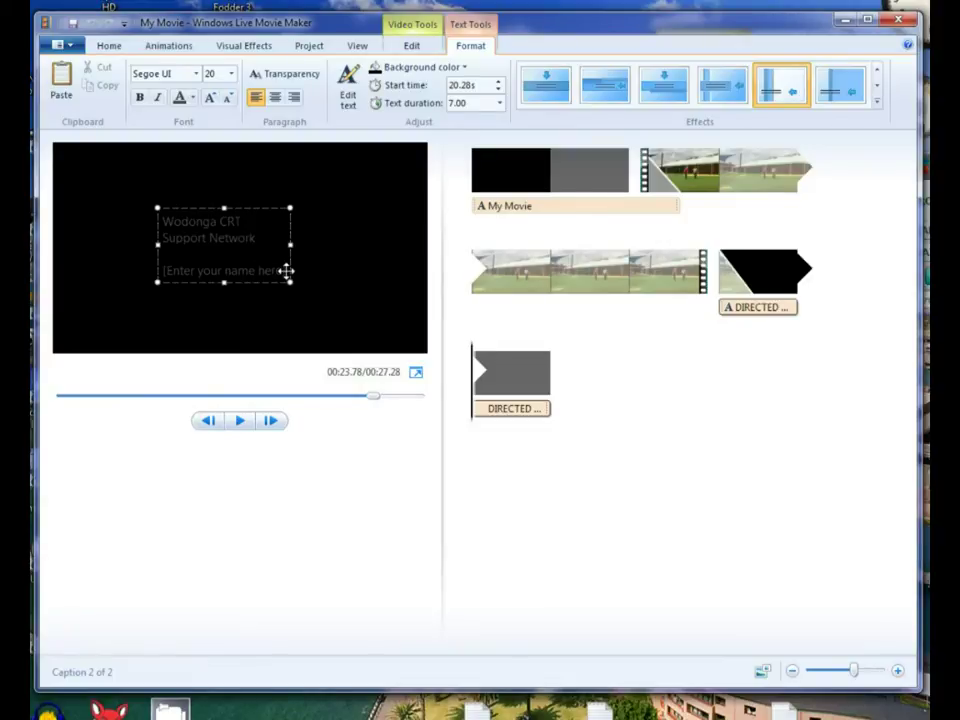
Replace the name placeholder with 'Tutorial - Windows Live Movie Maker' and widen the caption box
{"action": "left_click_drag", "start_coordinate": [286, 271], "coordinate": [163, 270]}
{"action": "type", "text": "Tutorial -"}
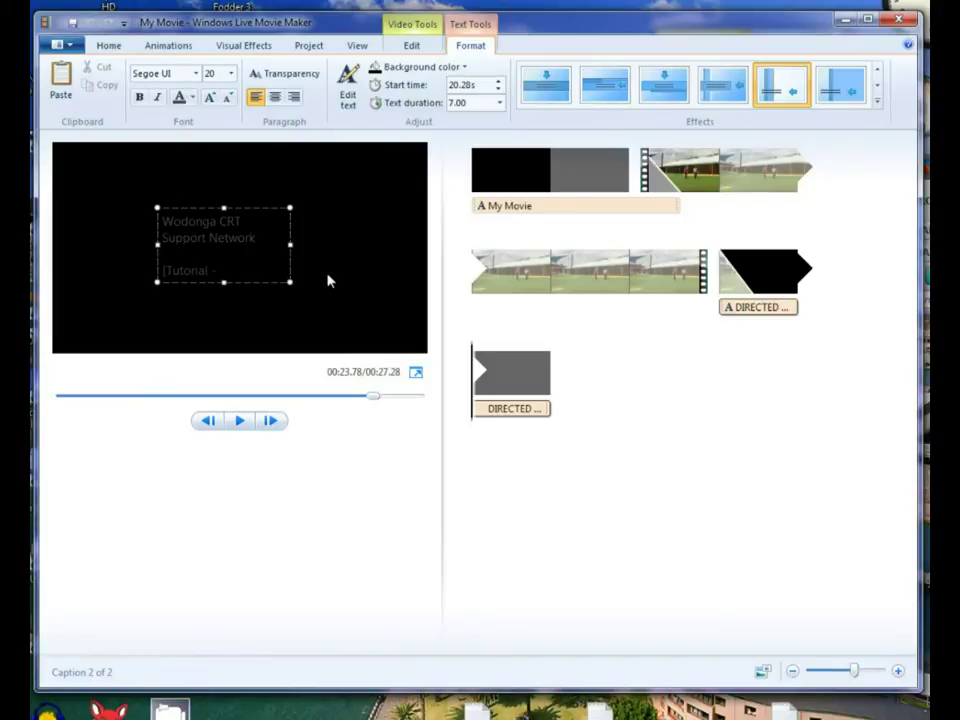
{"action": "type", "text": "Windows Live Movie Maker."}
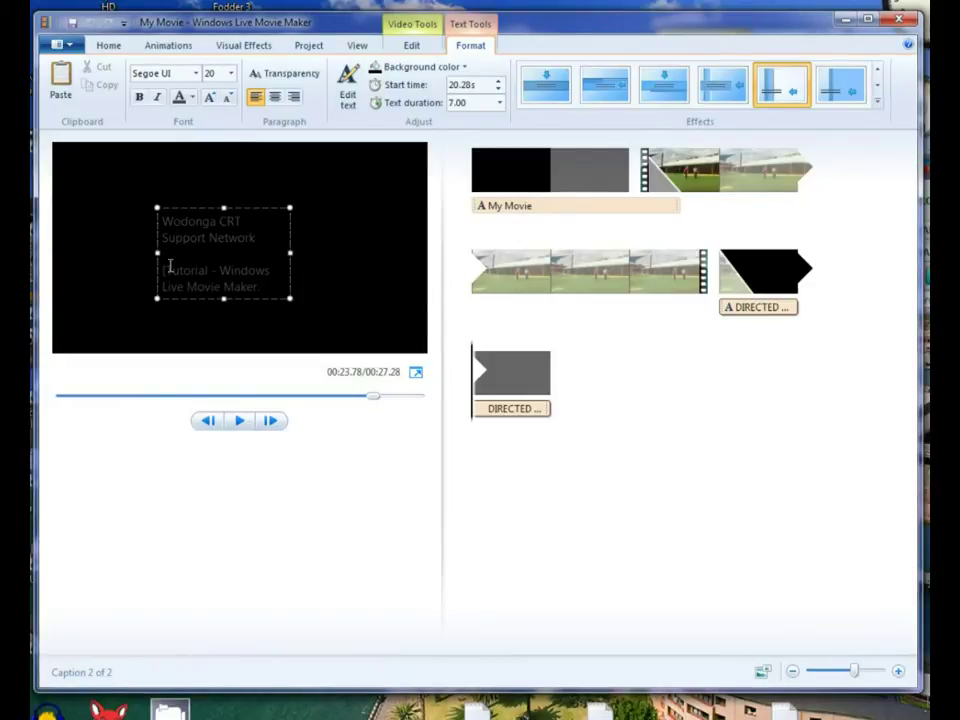
{"action": "key", "text": "BackSpace"}
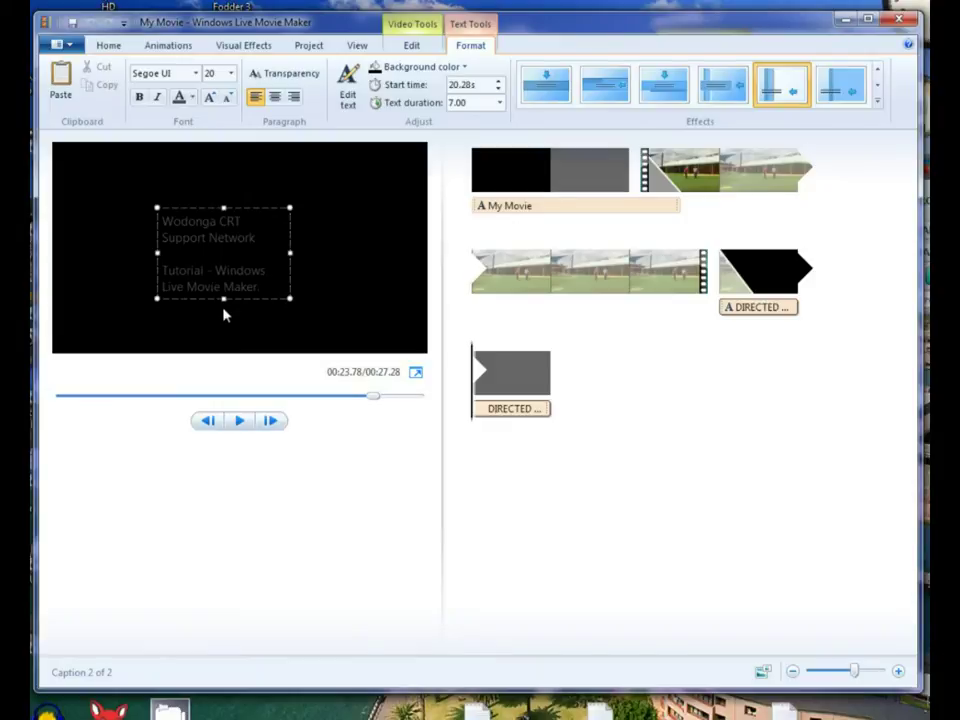
{"action": "left_click_drag", "start_coordinate": [290, 253], "coordinate": [392, 253]}
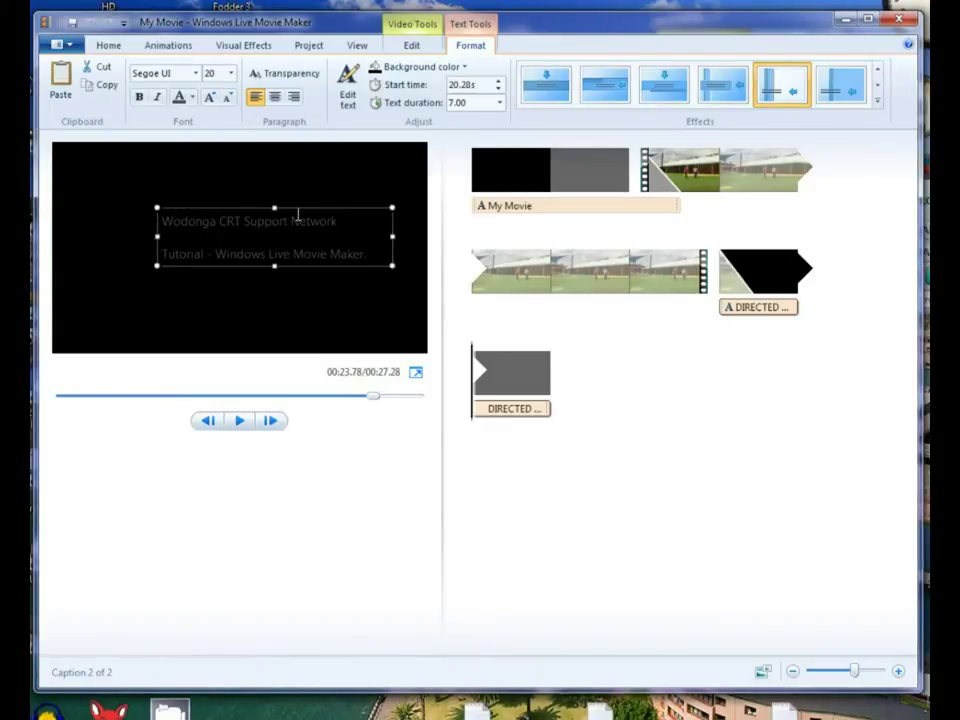
Shift the credit left, centre its text, and play the 27.28 s movie to check it
{"action": "left_click_drag", "start_coordinate": [294, 208], "coordinate": [264, 208]}
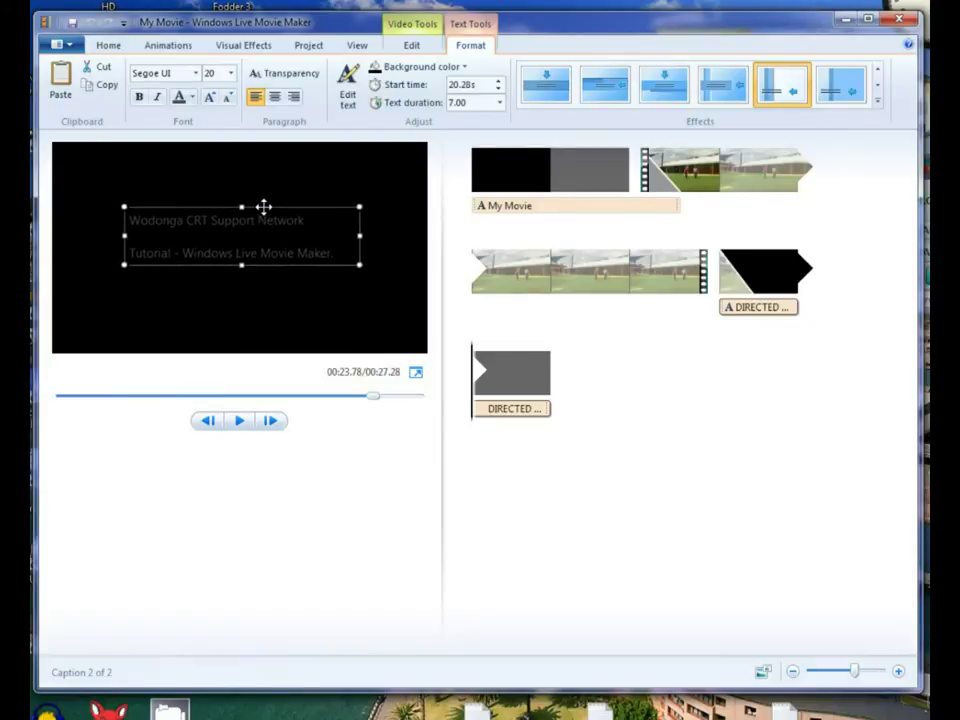
{"action": "left_click", "coordinate": [278, 97]}
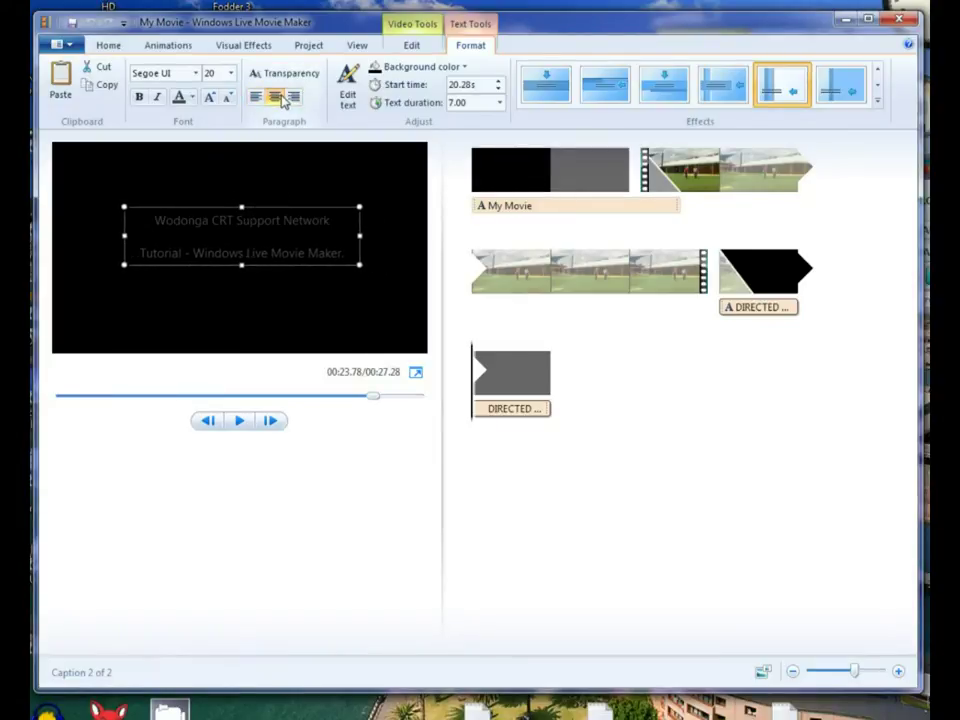
{"action": "left_click", "coordinate": [674, 430]}
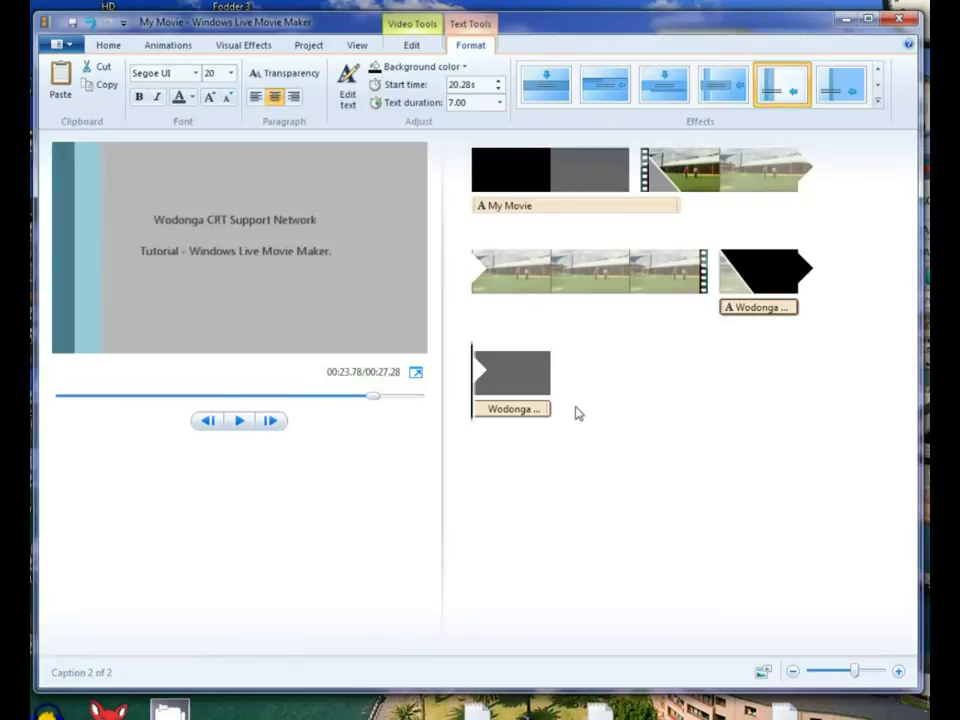
{"action": "left_click", "coordinate": [240, 427]}
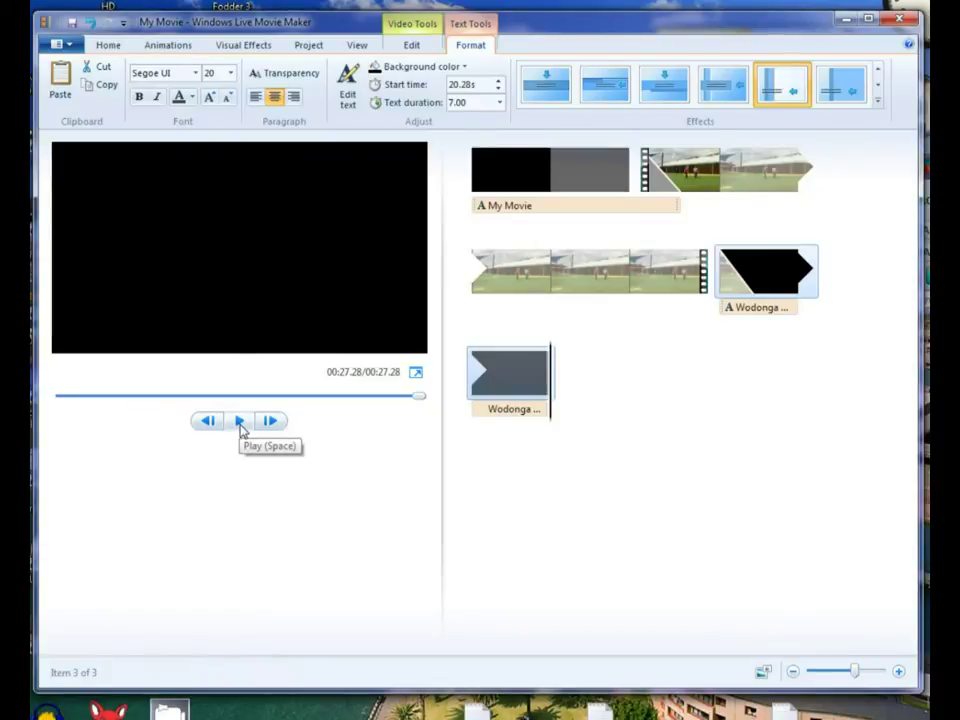
{"action": "left_click", "coordinate": [68, 45]}
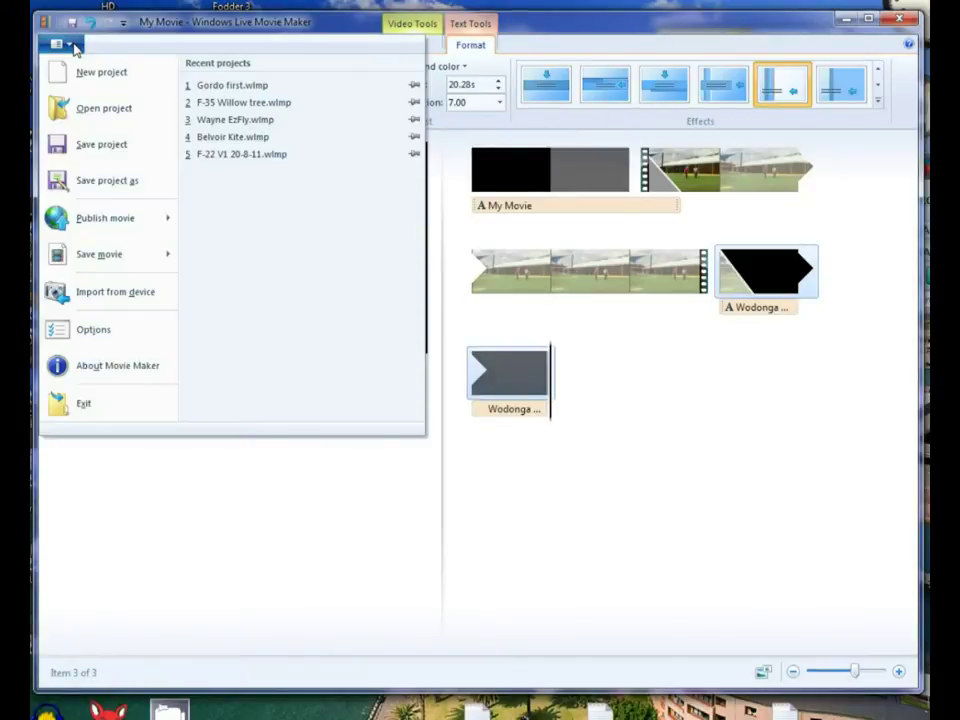
Save the movie For computer as My Movie.wmv, moving up to the Public folder
{"action": "mouse_move", "coordinate": [122, 260]}
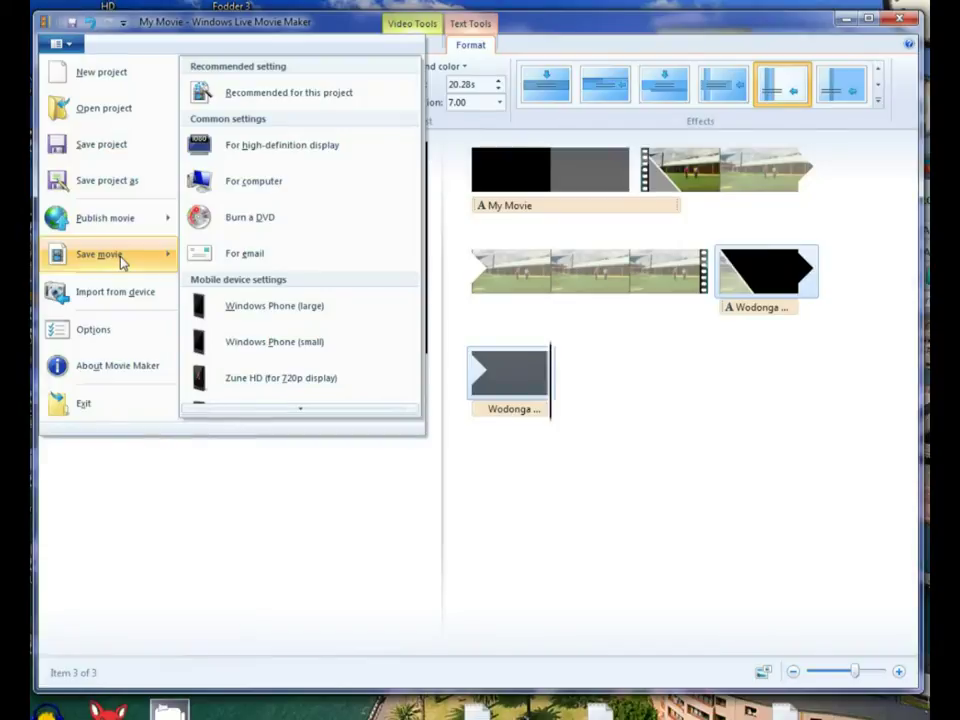
{"action": "left_click", "coordinate": [270, 183]}
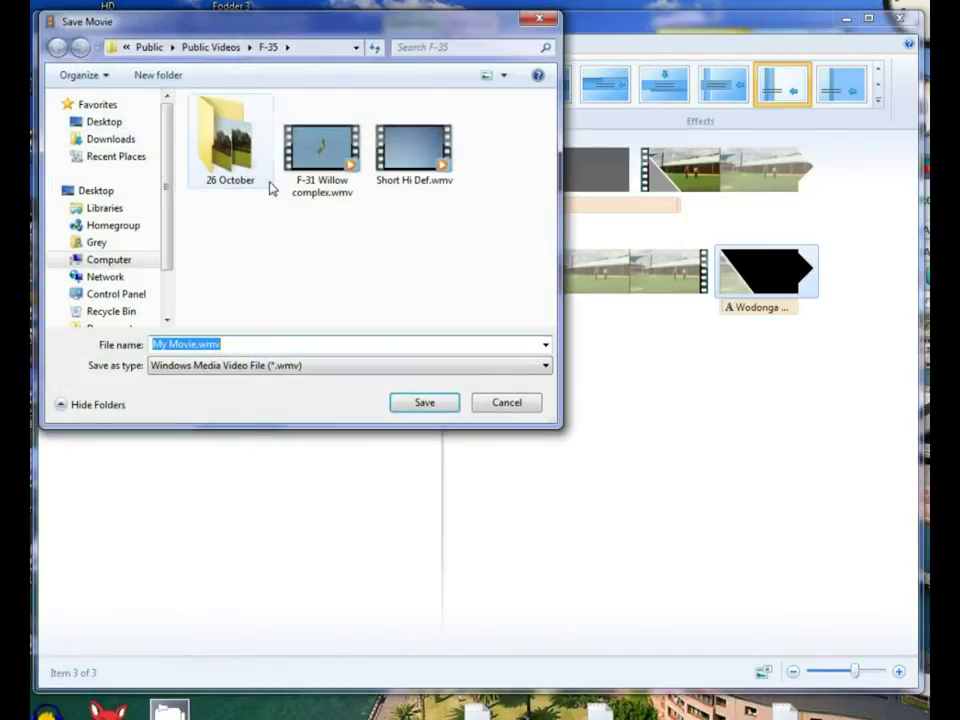
{"action": "left_click", "coordinate": [149, 47]}
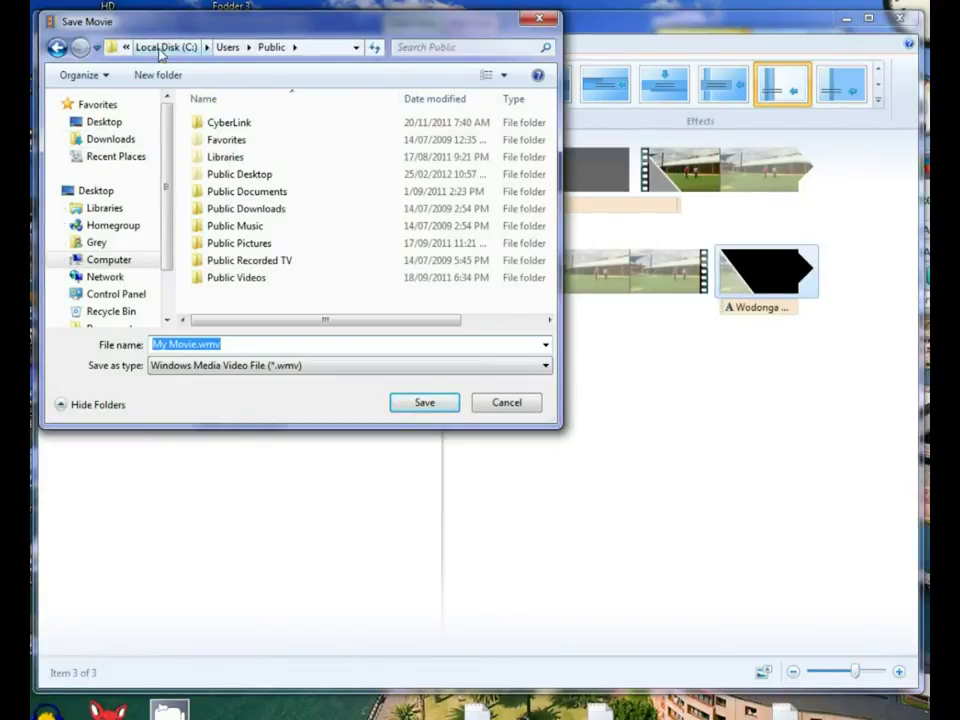
Navigate the Save Movie dialog to Libraries > Videos > Wodonga CRT Support Network
{"action": "left_click", "coordinate": [106, 209]}
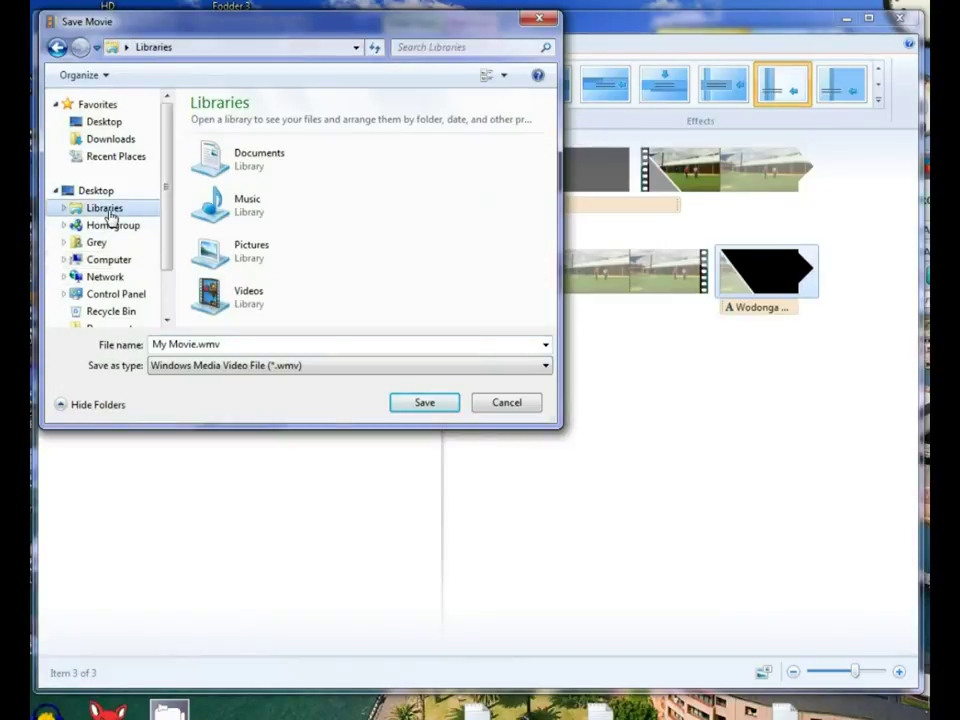
{"action": "left_click", "coordinate": [255, 297]}
{"action": "double_click", "coordinate": [253, 297]}
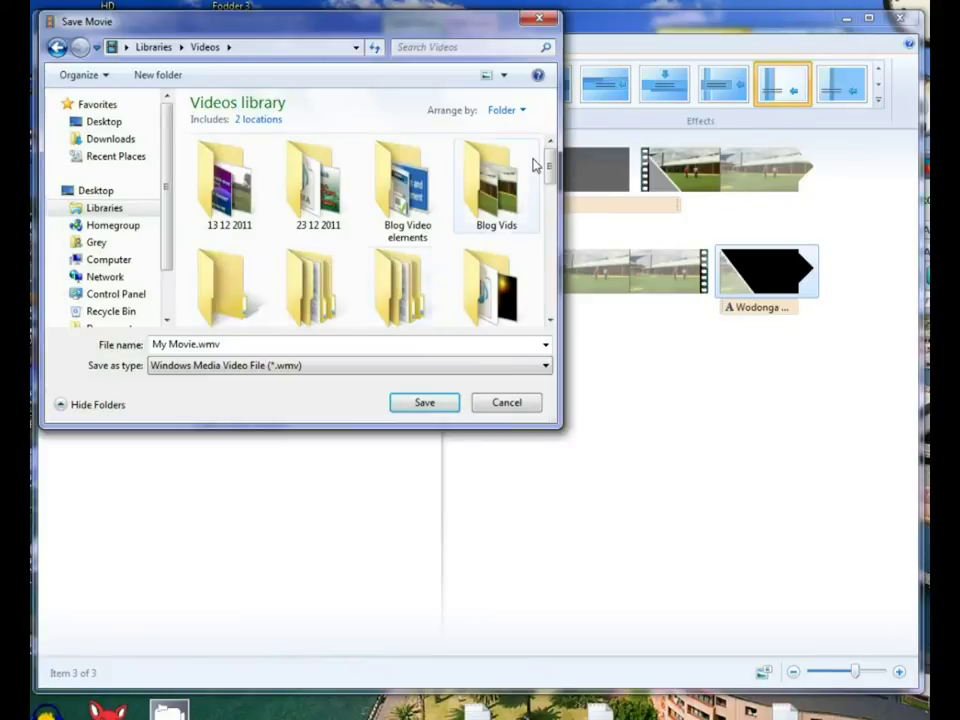
{"action": "left_click_drag", "start_coordinate": [549, 161], "coordinate": [558, 257]}
{"action": "double_click", "coordinate": [319, 255]}
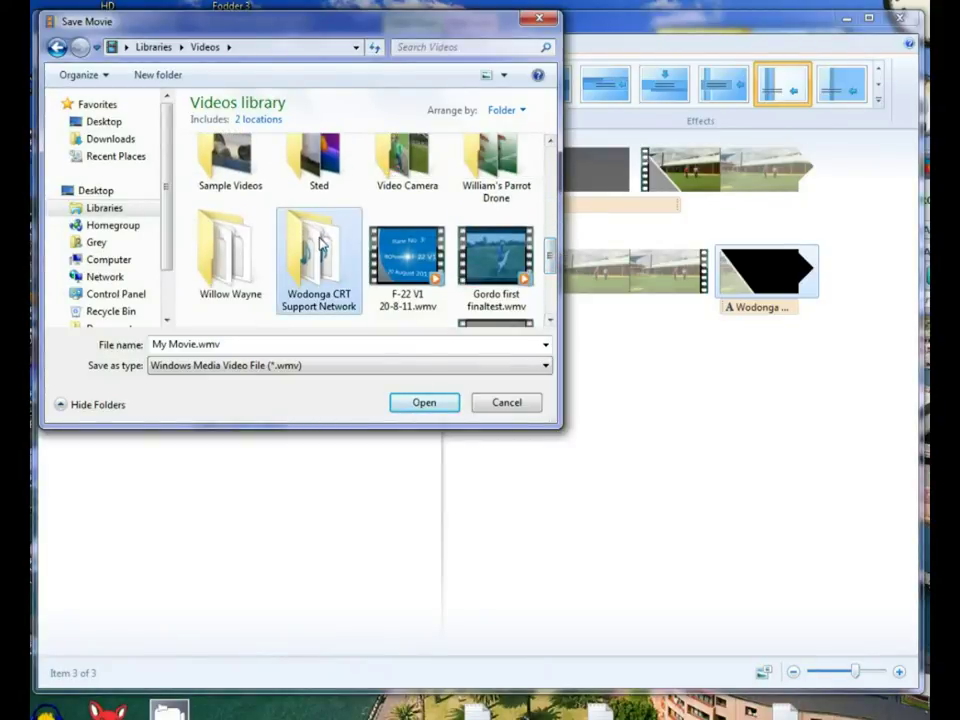
Add a new folder named Tutorial in Wodonga CRT Support Network and open it
{"action": "right_click", "coordinate": [420, 285]}
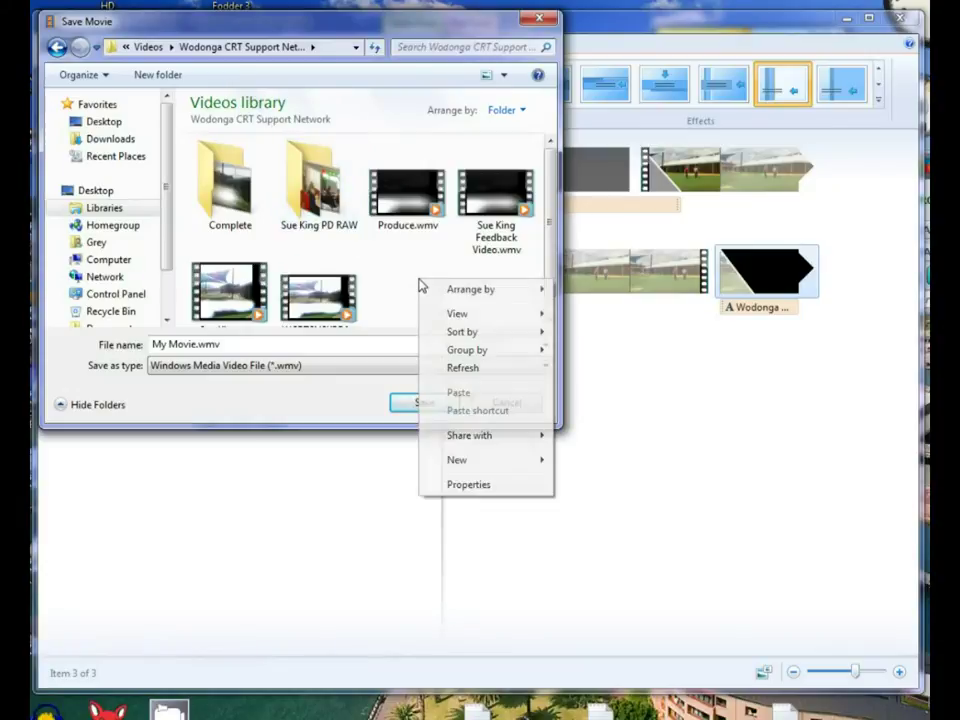
{"action": "mouse_move", "coordinate": [495, 469]}
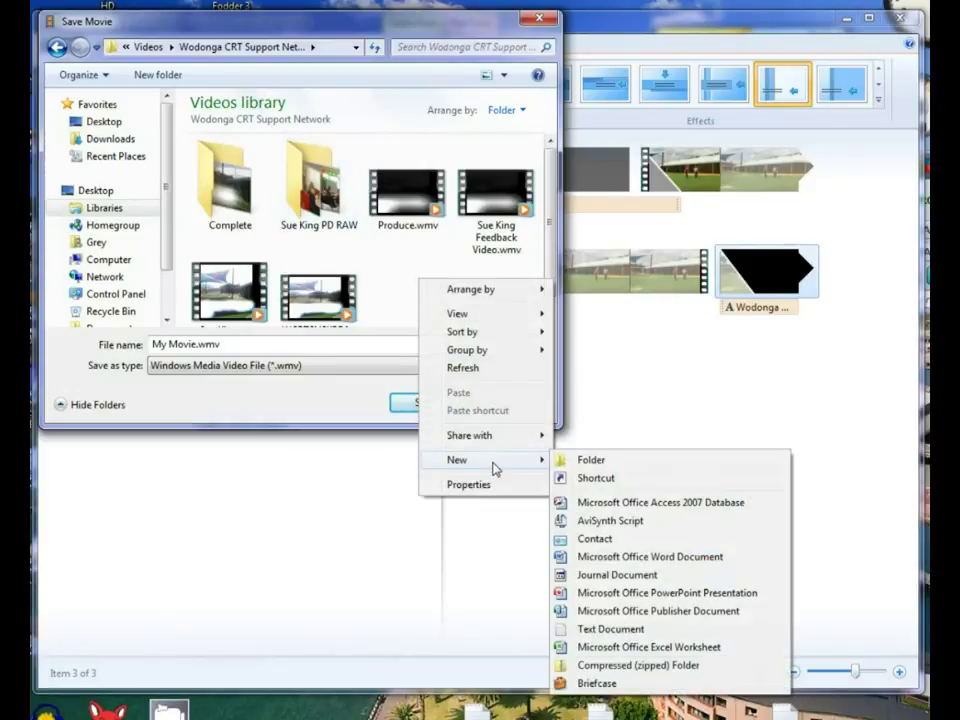
{"action": "left_click", "coordinate": [598, 462]}
{"action": "type", "text": "Tutorial"}
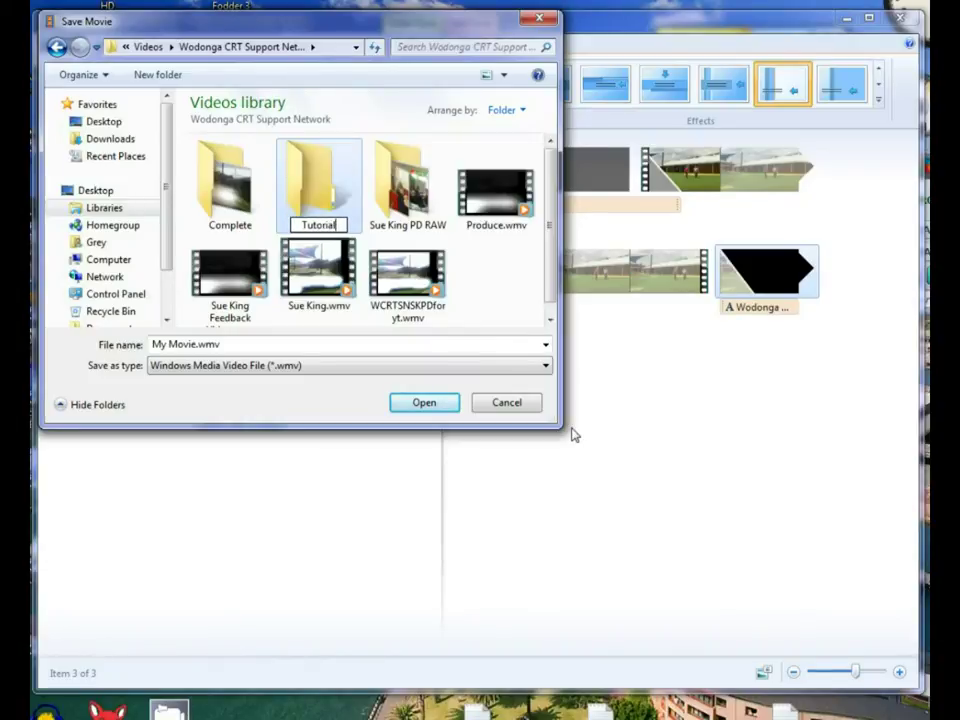
{"action": "key", "text": "Return"}
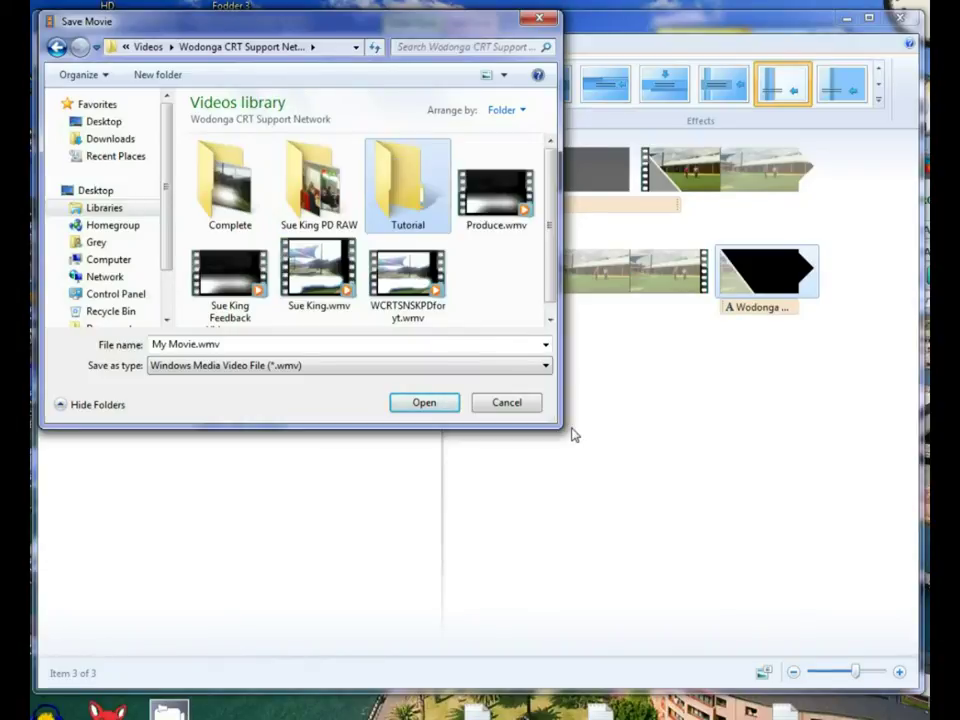
{"action": "double_click", "coordinate": [407, 177]}
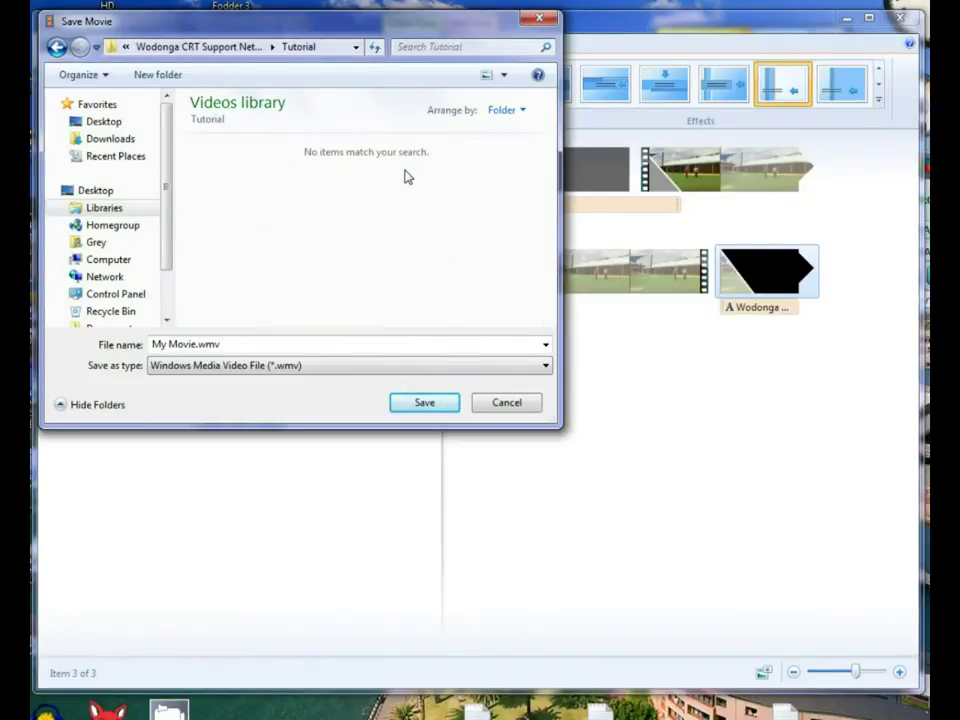
Save My Movie.wmv into the Tutorial folder and let the export reach 100%
{"action": "left_click", "coordinate": [428, 404]}
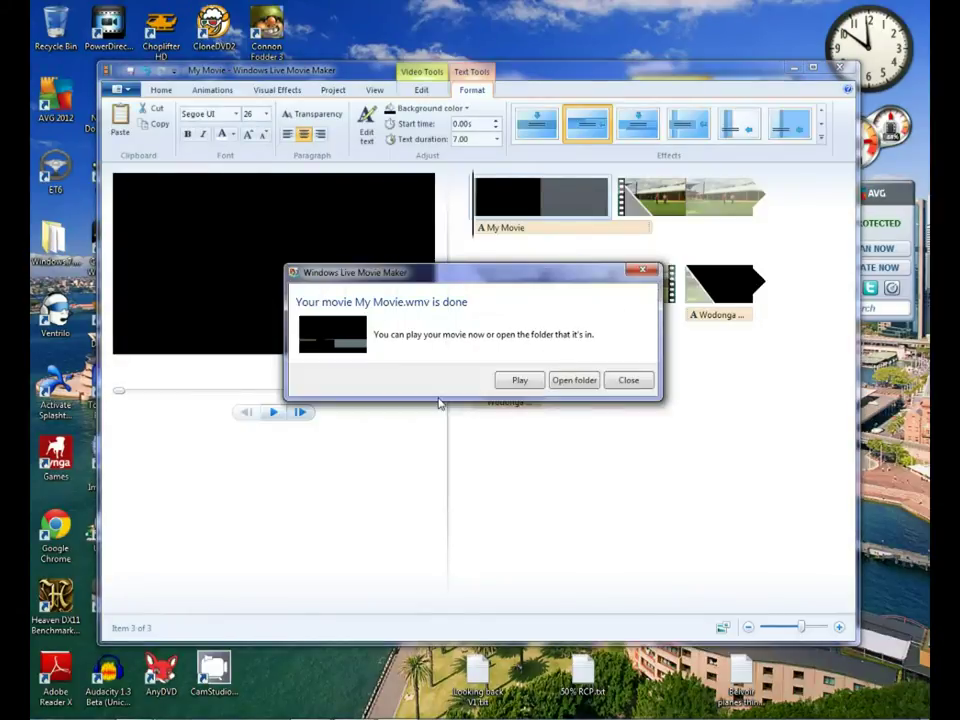
Play My Movie full screen to the closing Wodonga CRT credit, then close Windows Media Player
{"action": "left_click", "coordinate": [519, 381]}
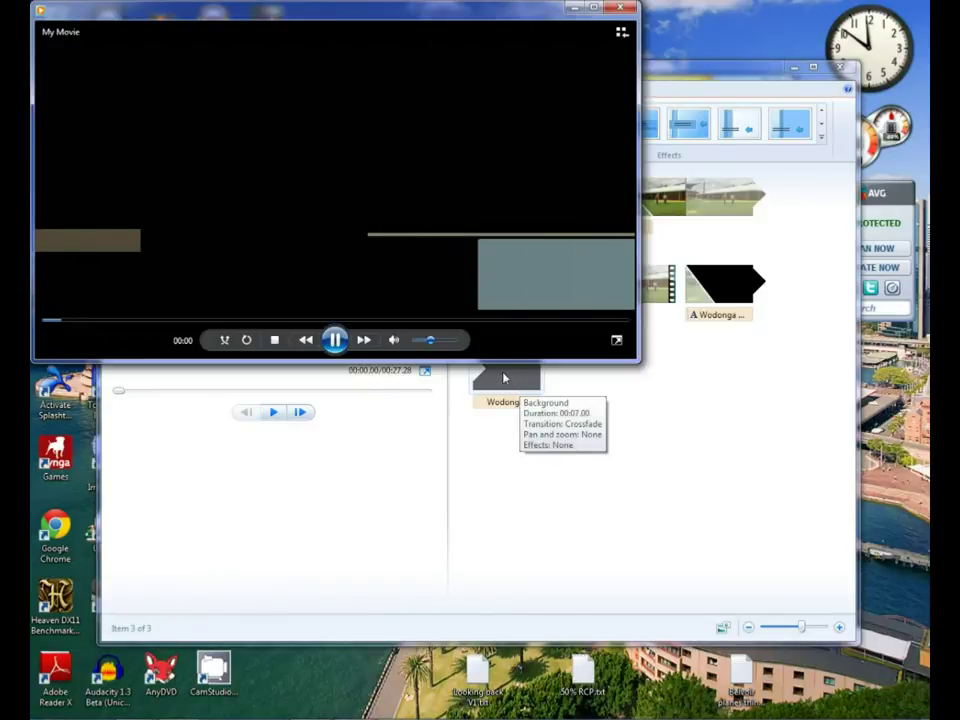
{"action": "mouse_move", "coordinate": [340, 3]}
{"action": "left_mouse_down"}
{"action": "mouse_move", "coordinate": [350, 80]}
{"action": "mouse_move", "coordinate": [350, 13]}
{"action": "left_mouse_up"}
{"action": "double_click", "coordinate": [351, 109]}
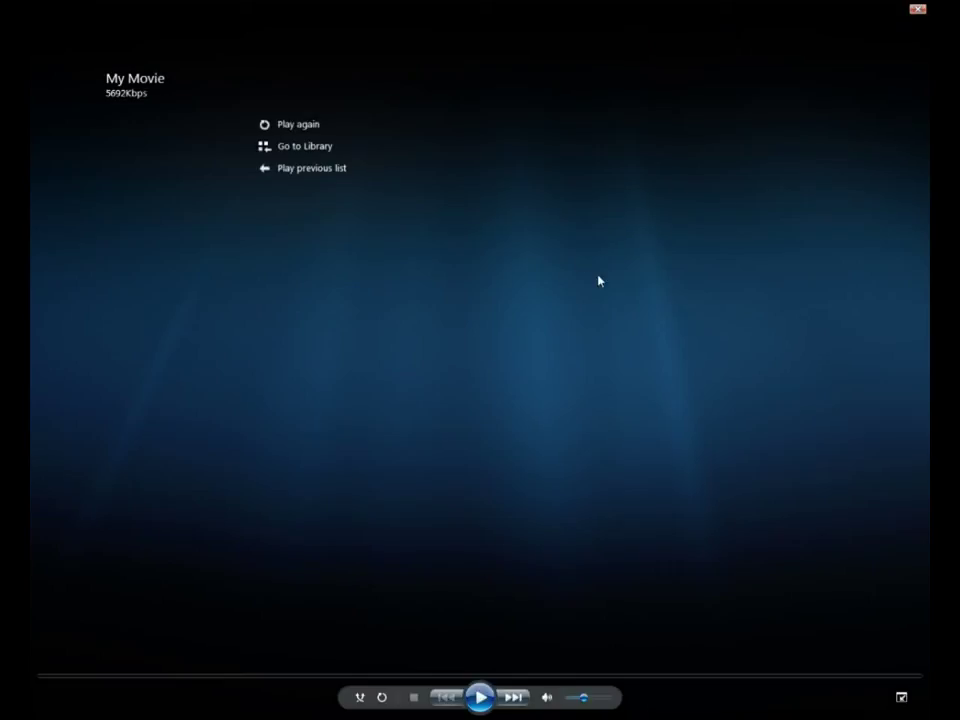
{"action": "double_click", "coordinate": [596, 279]}
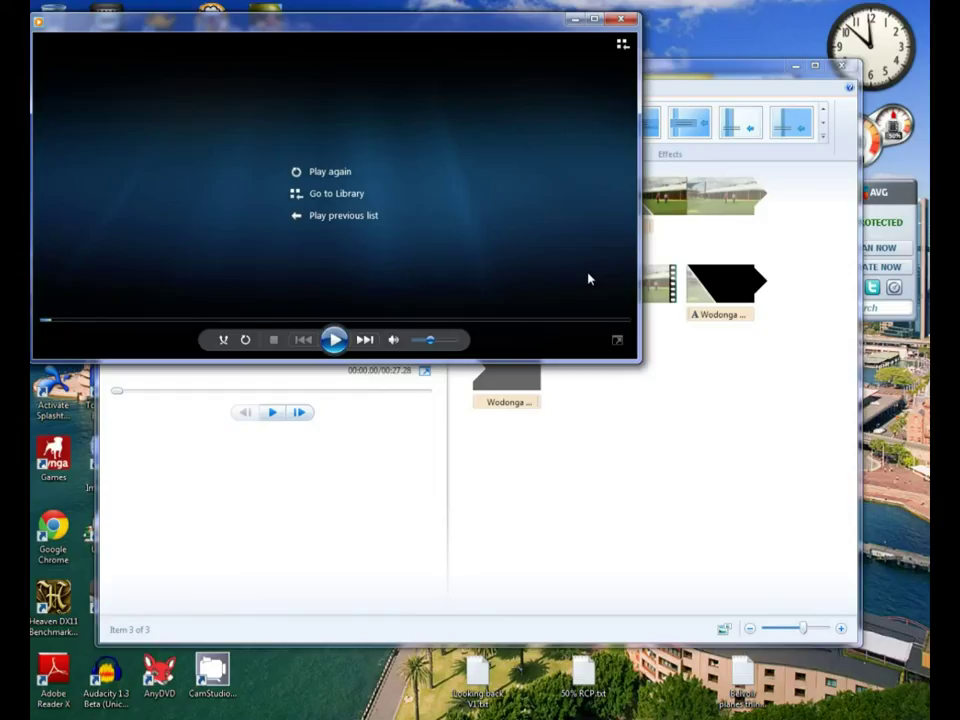
{"action": "left_click", "coordinate": [624, 17]}
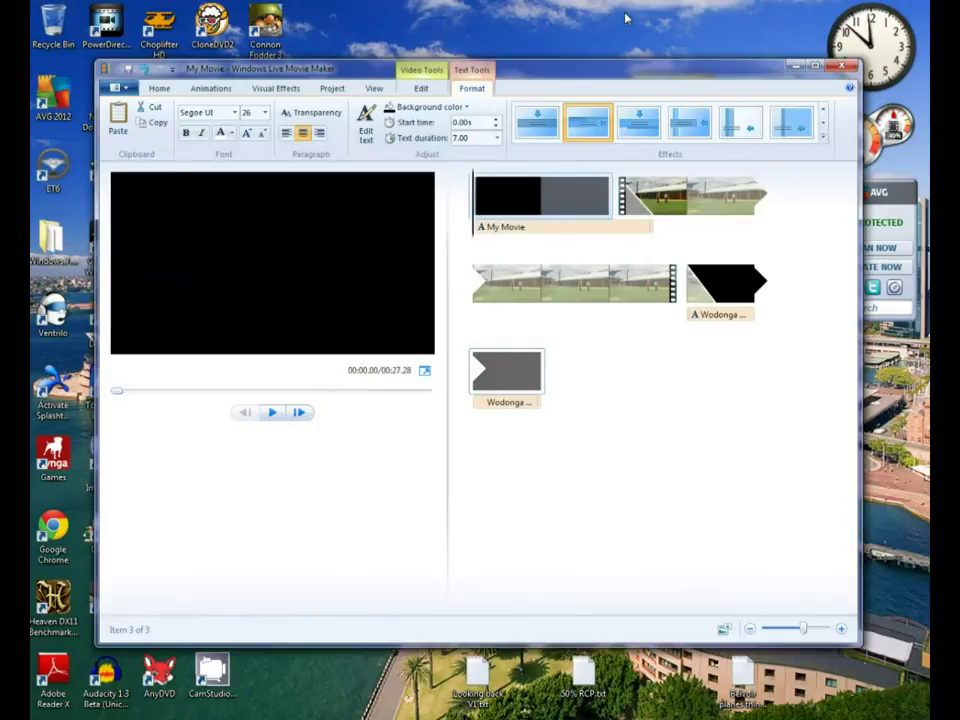